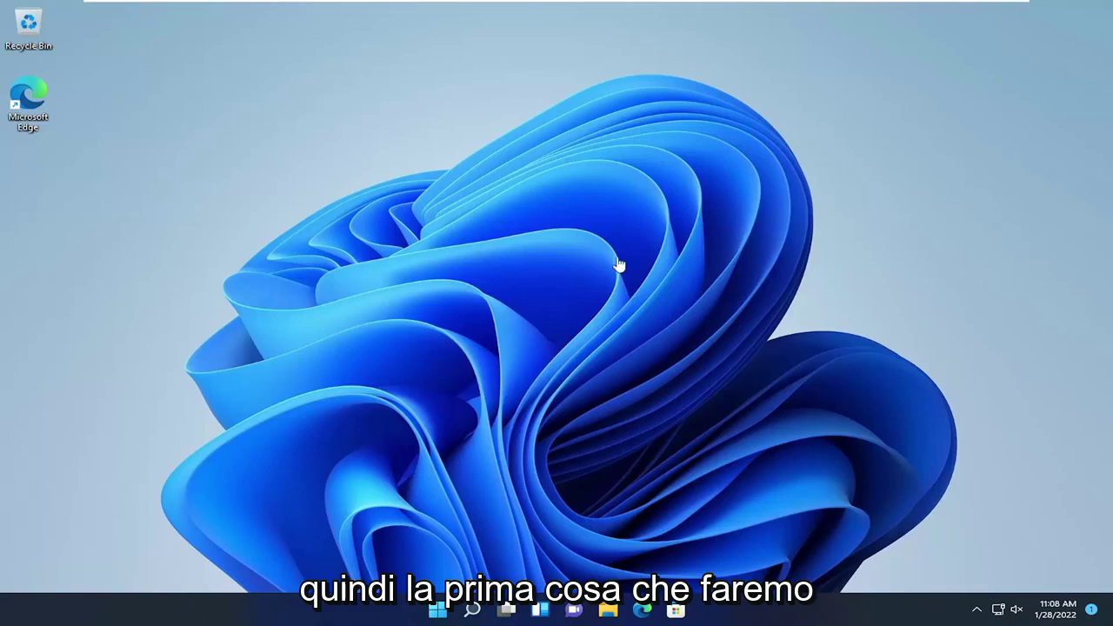
Open System Configuration through a search for msconfig and launch Task Manager from its startup section
left_click(474, 611)
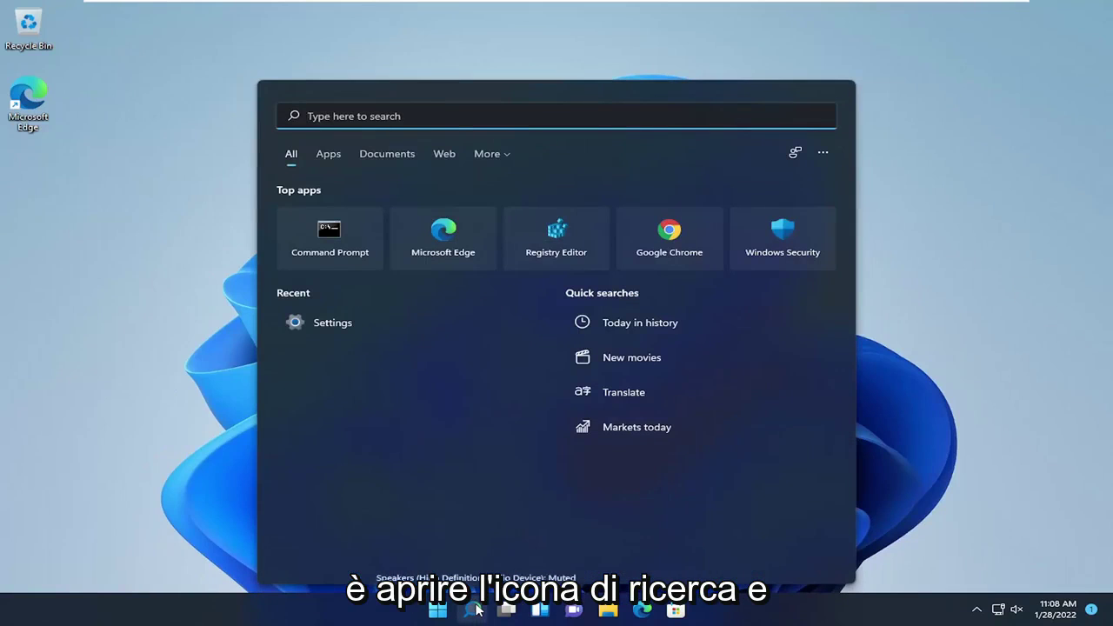
type("msconfig")
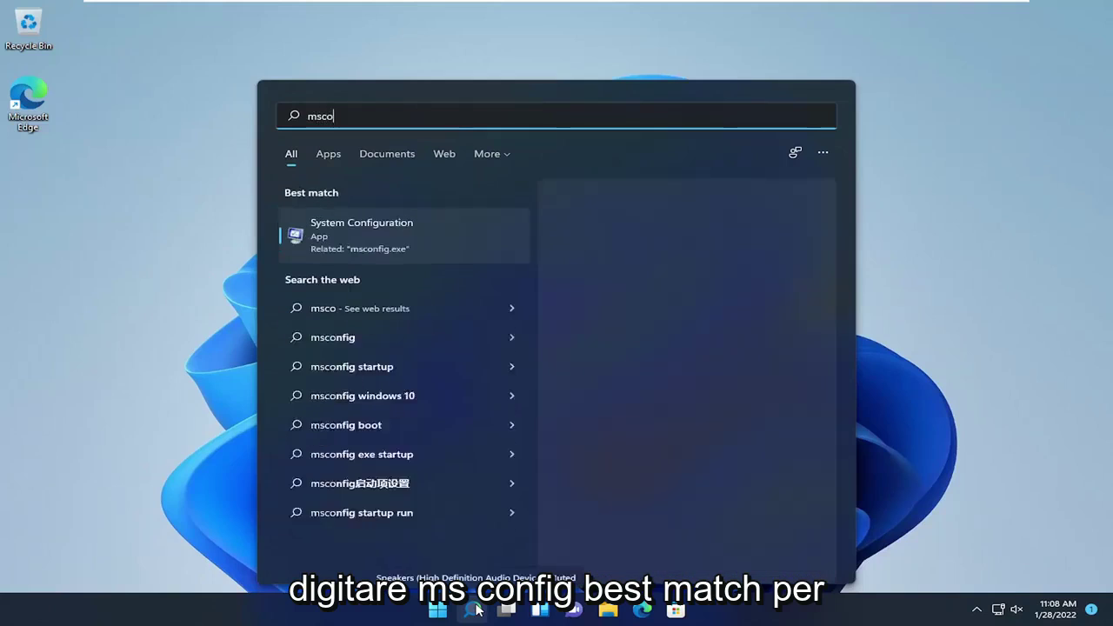
left_click(359, 241)
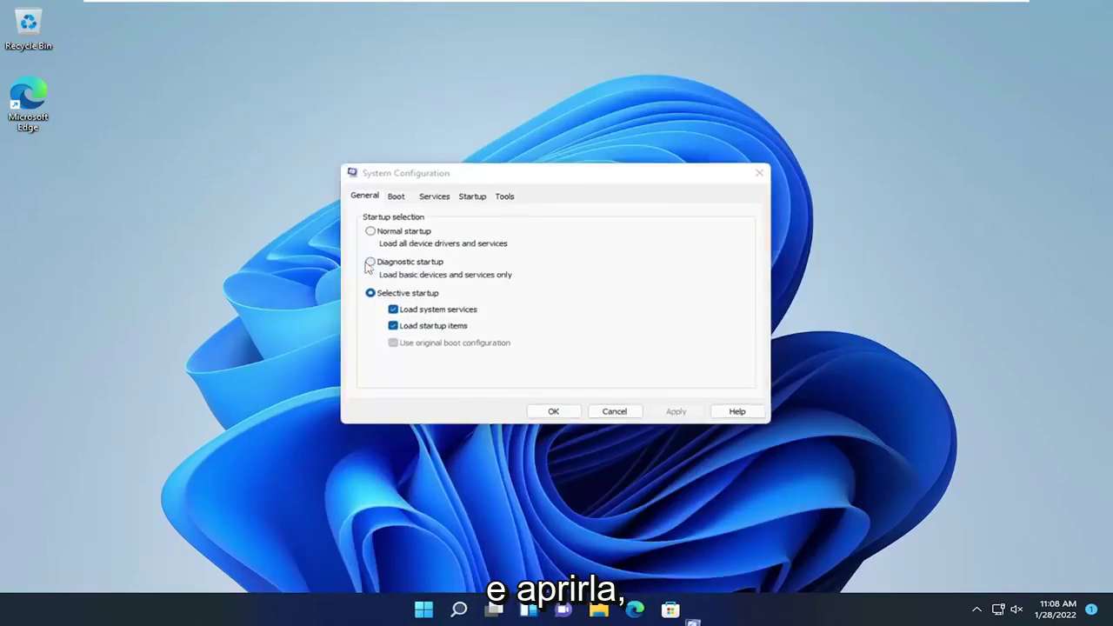
left_click(472, 195)
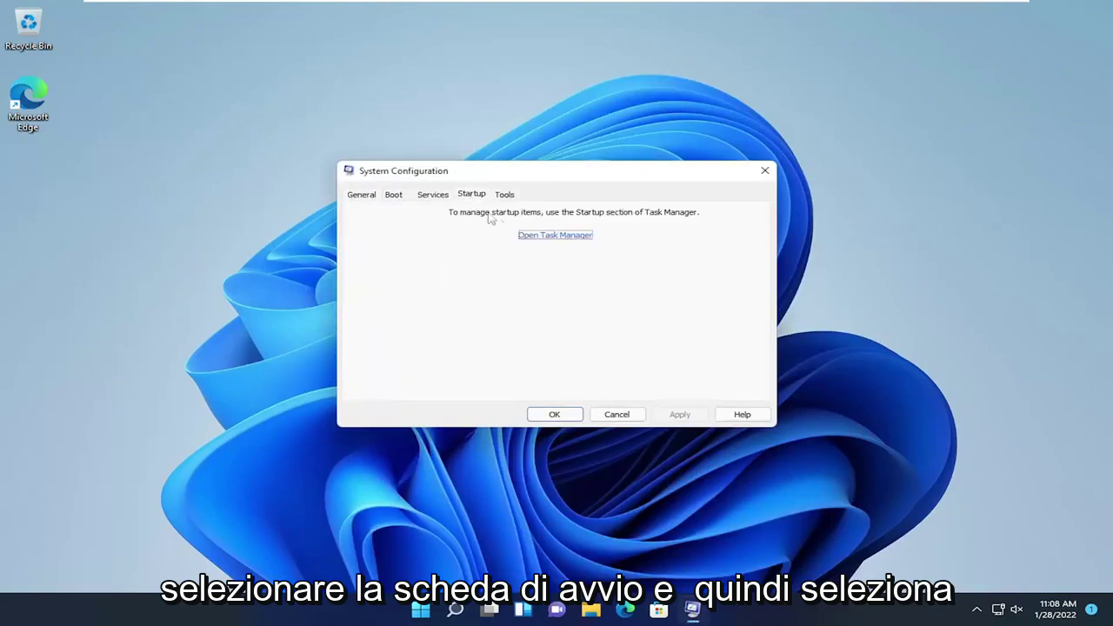
left_click(550, 235)
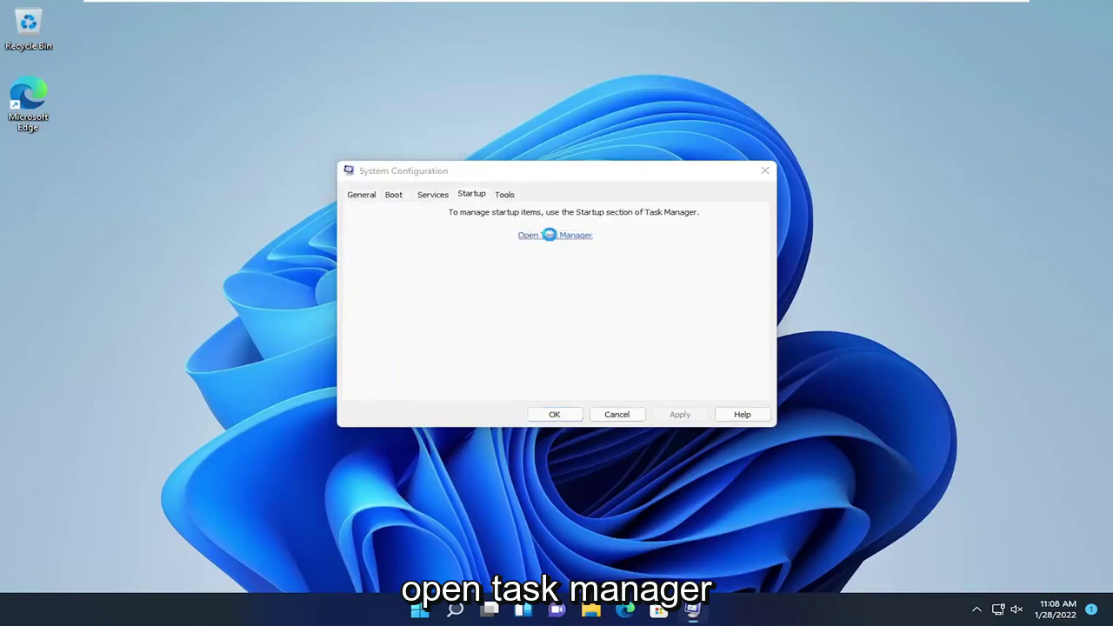
left_click_drag(533, 67, 609, 84)
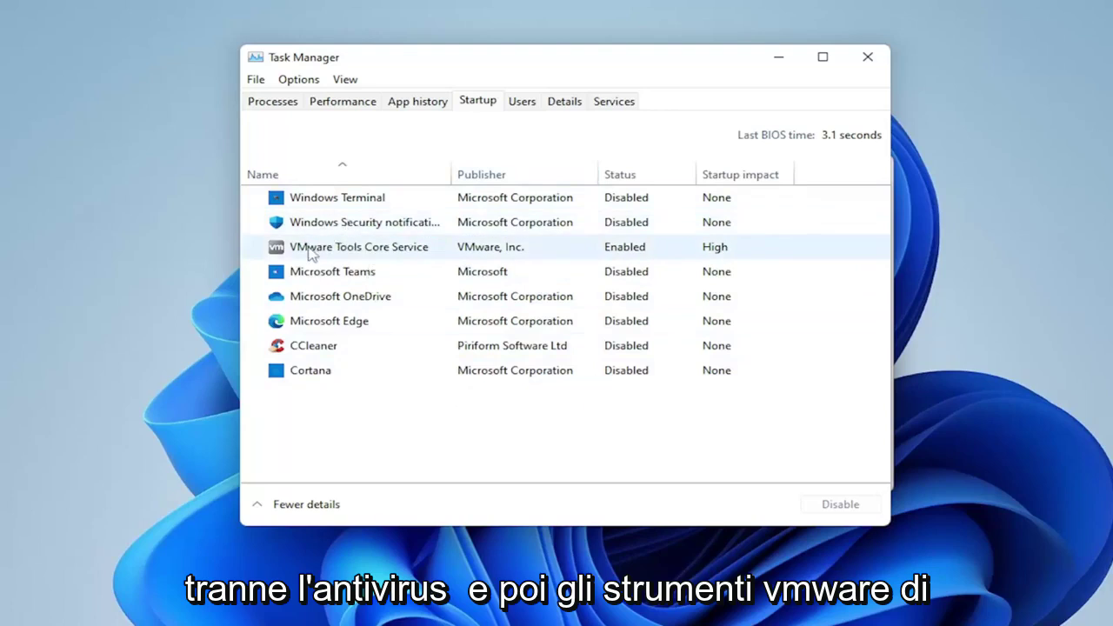
Inspect the VMware Tools Core Service and Microsoft OneDrive startup entries, and close Task Manager and System Configuration
left_click(352, 250)
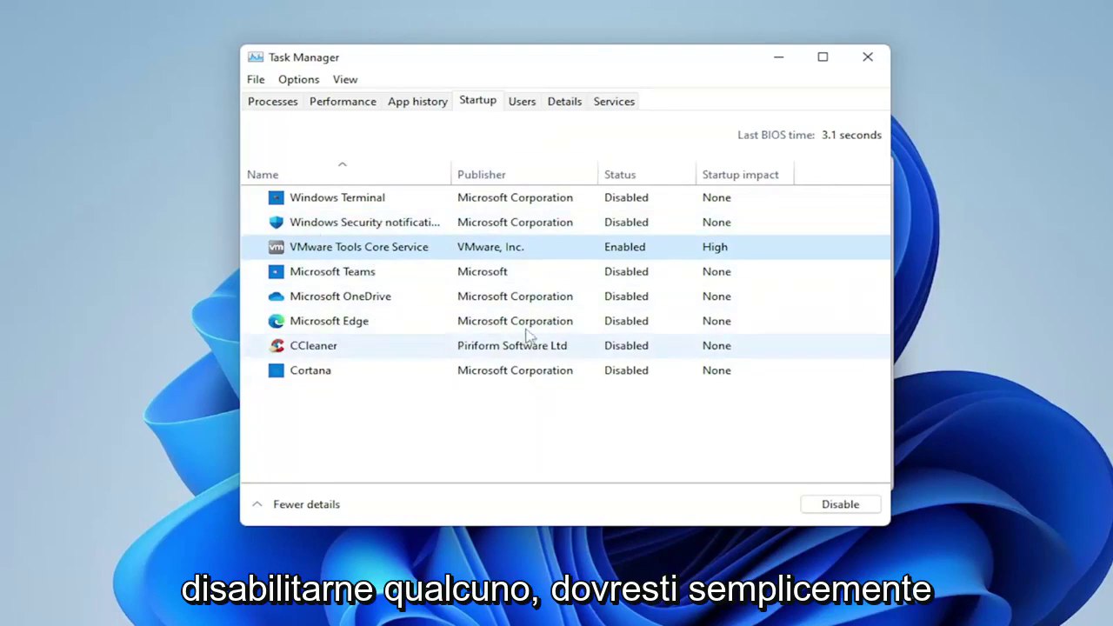
left_click(329, 297)
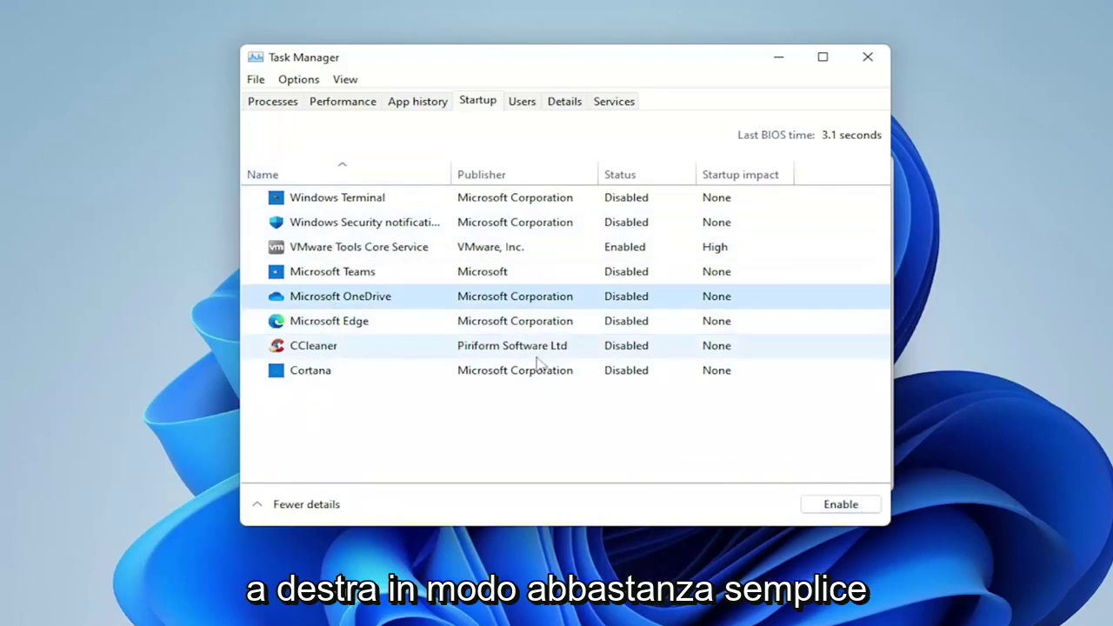
left_click(486, 248)
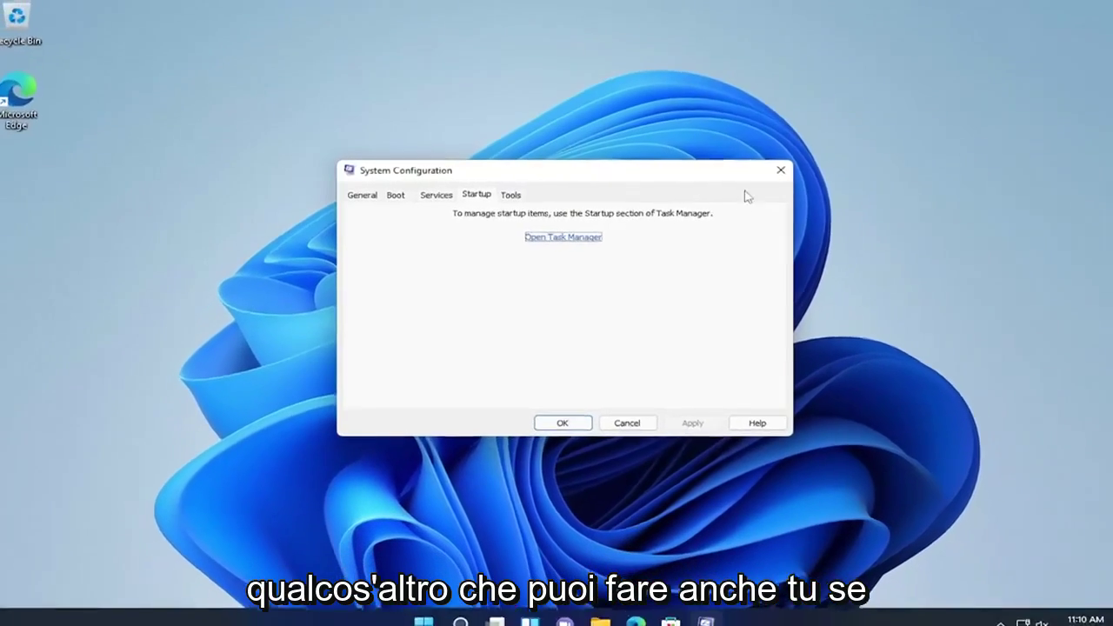
left_click(768, 169)
Search Windows for "apps and features" and open the Apps & features settings
left_click(473, 610)
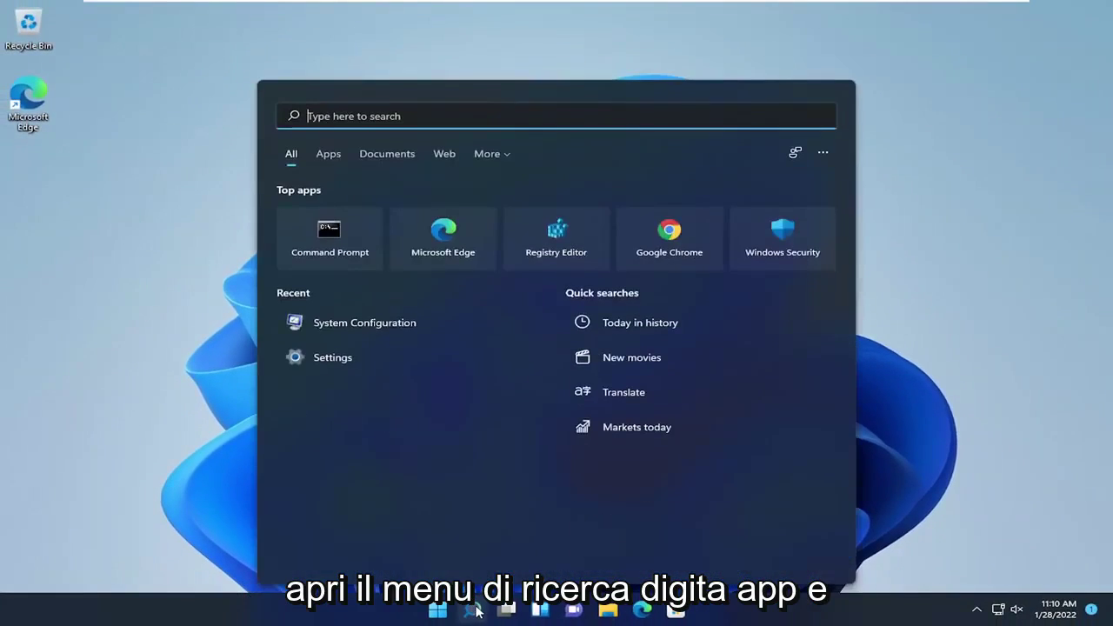
type("apps and fea")
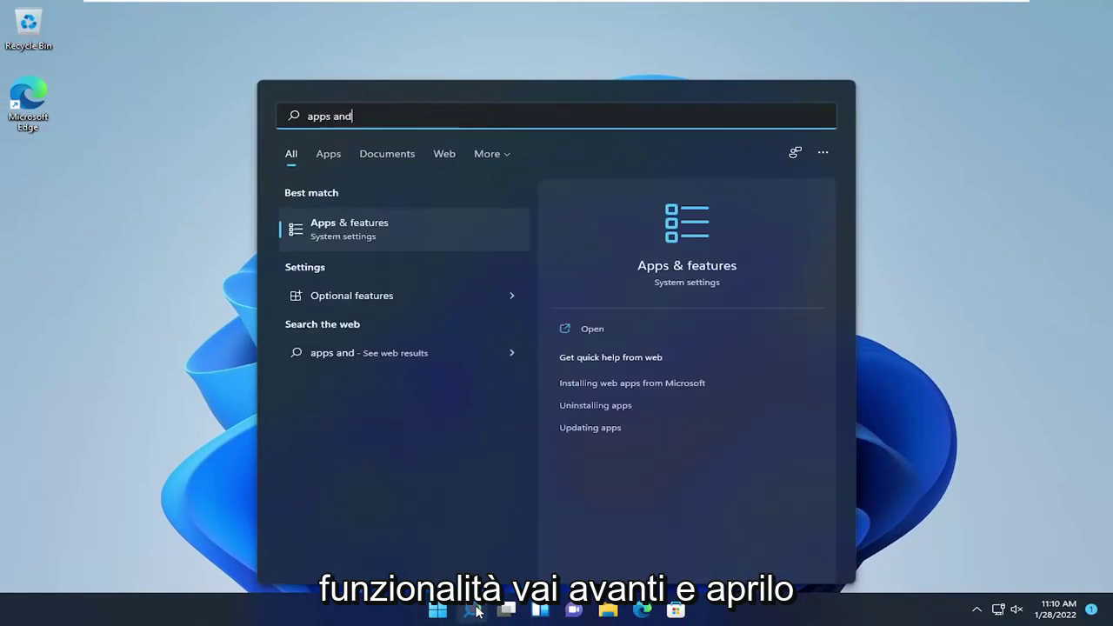
left_click(367, 243)
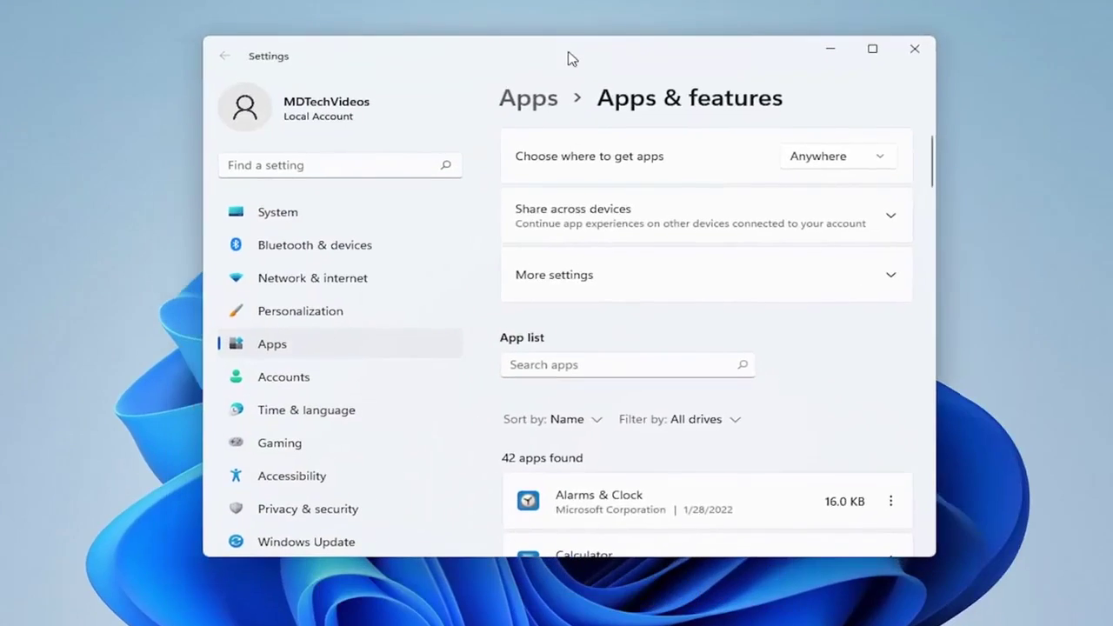
Find Microsoft News in the installed app list and uninstall it
scroll(710, 288, "down", 3)
scroll(685, 359, "down", 1)
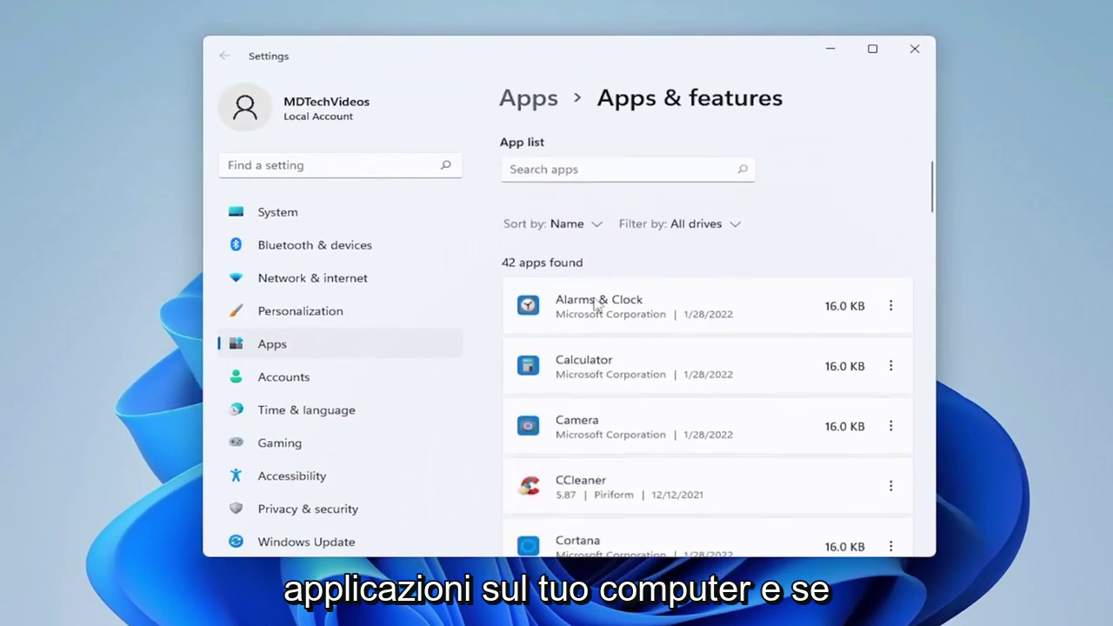
scroll(626, 304, "down", 1)
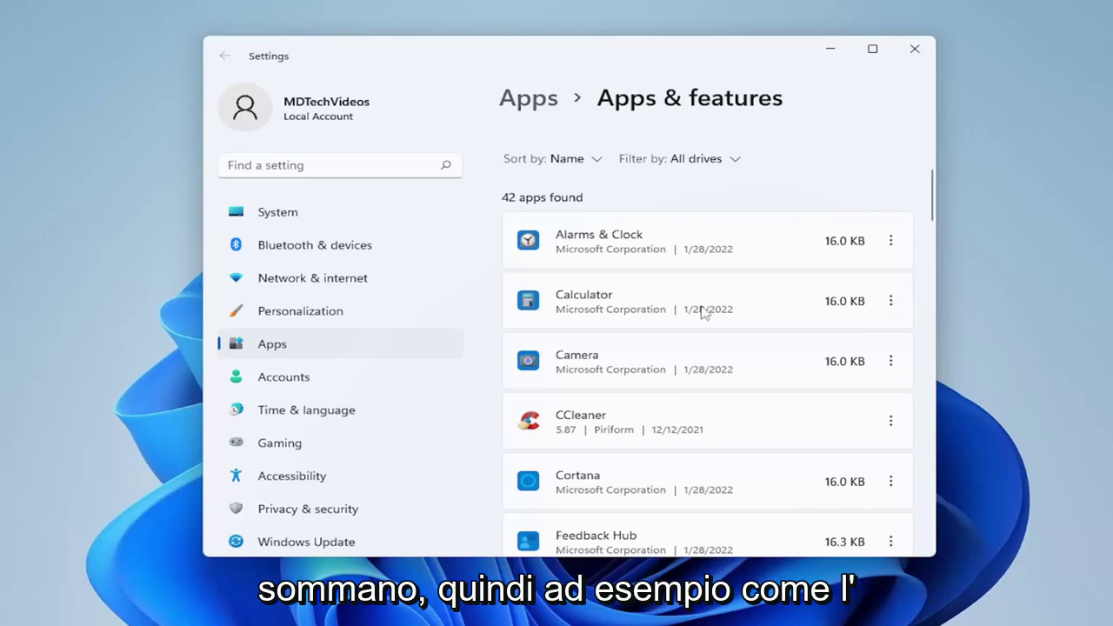
scroll(696, 313, "down", 3)
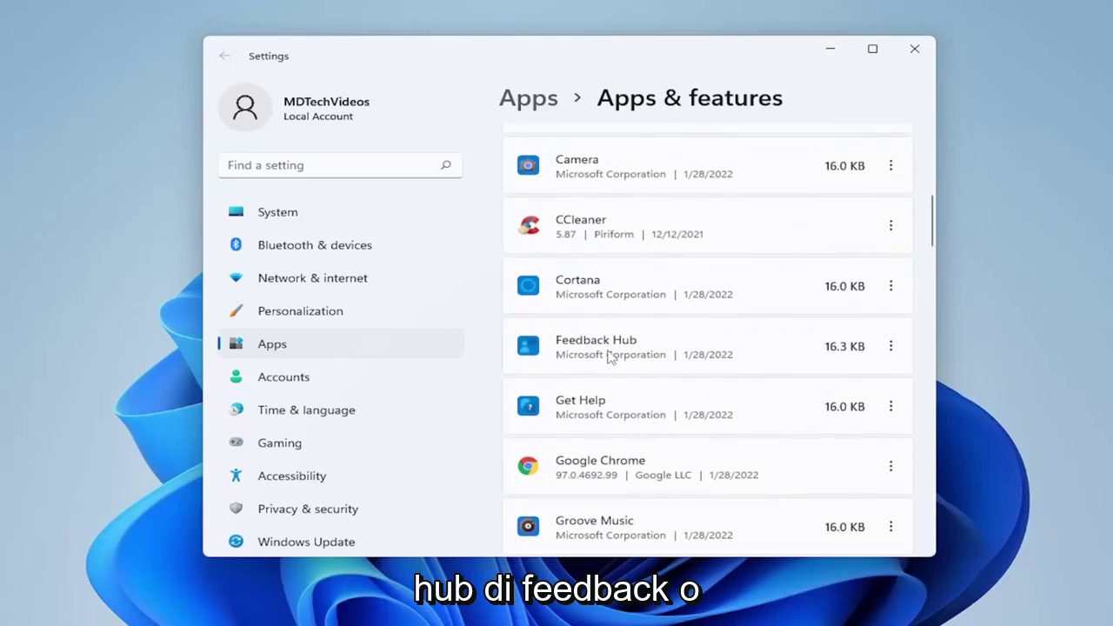
scroll(613, 361, "down", 4)
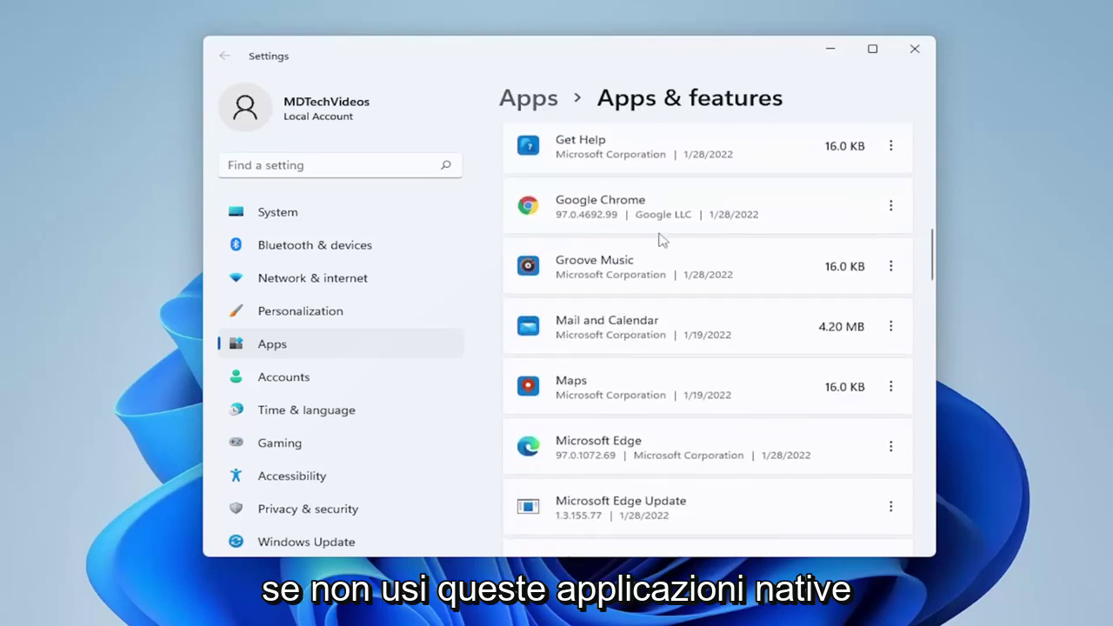
scroll(641, 437, "down", 3)
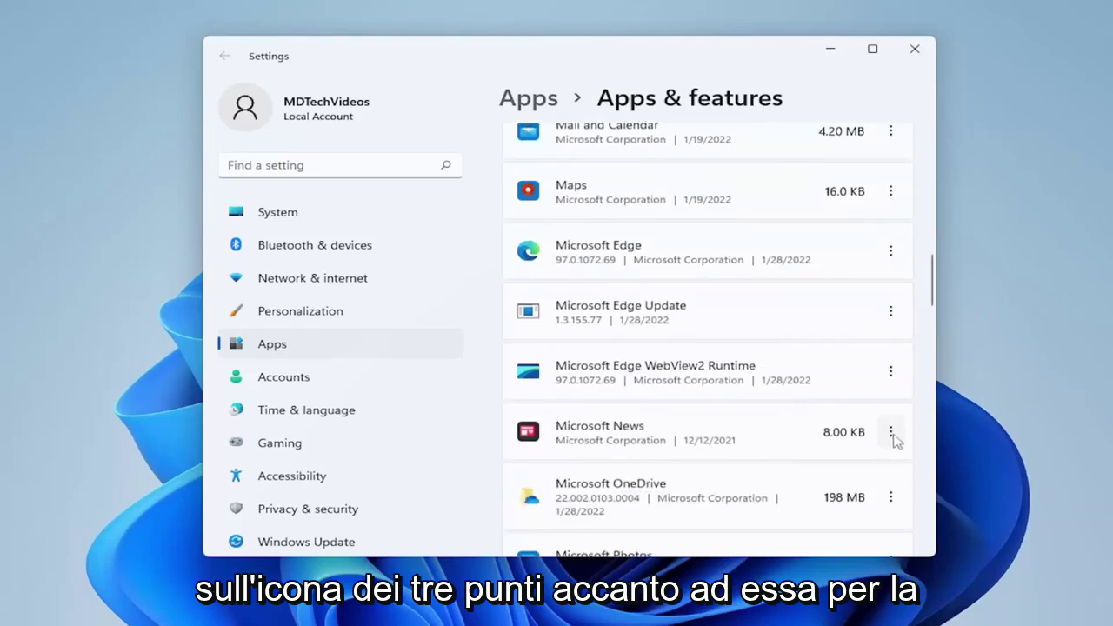
left_click(891, 432)
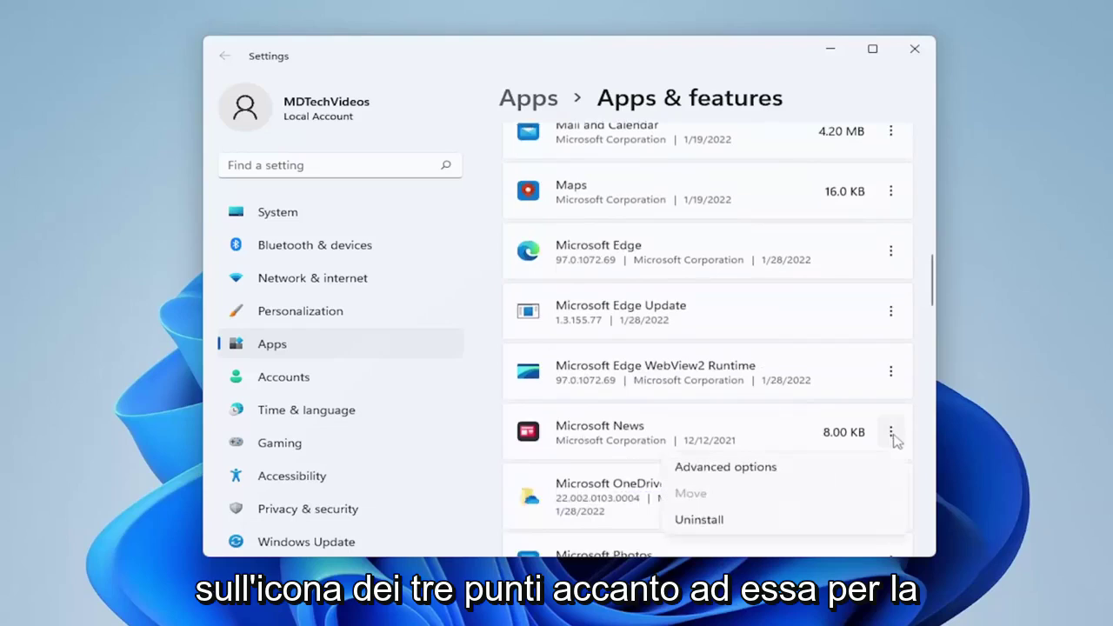
left_click(699, 520)
left_click(853, 520)
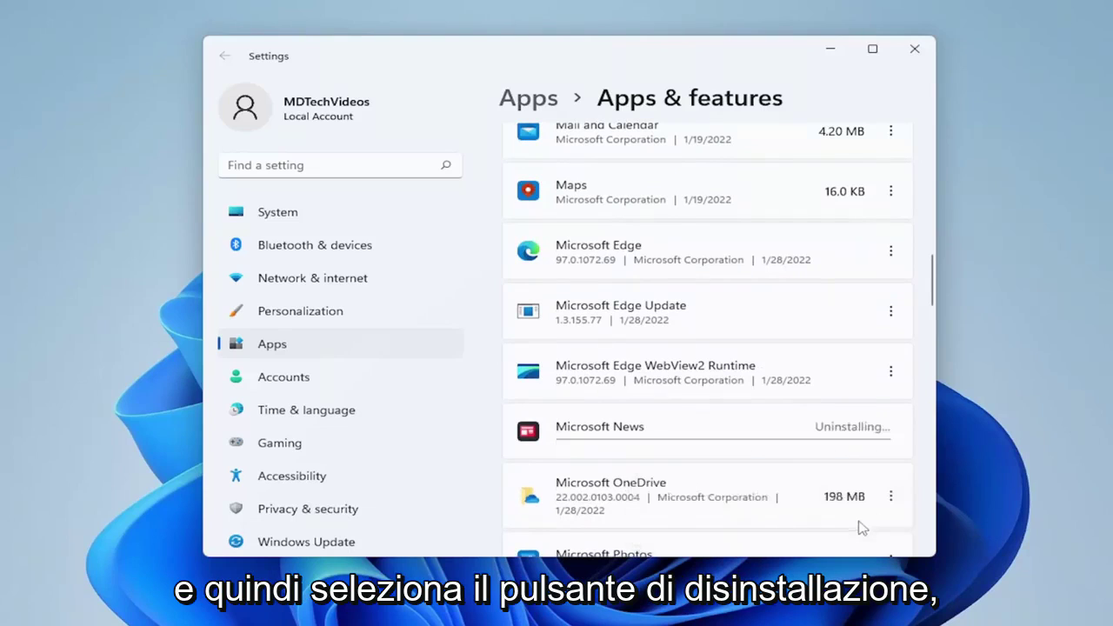
Look through the rest of the installed app list for unused apps and close Settings
scroll(802, 395, "down", 2)
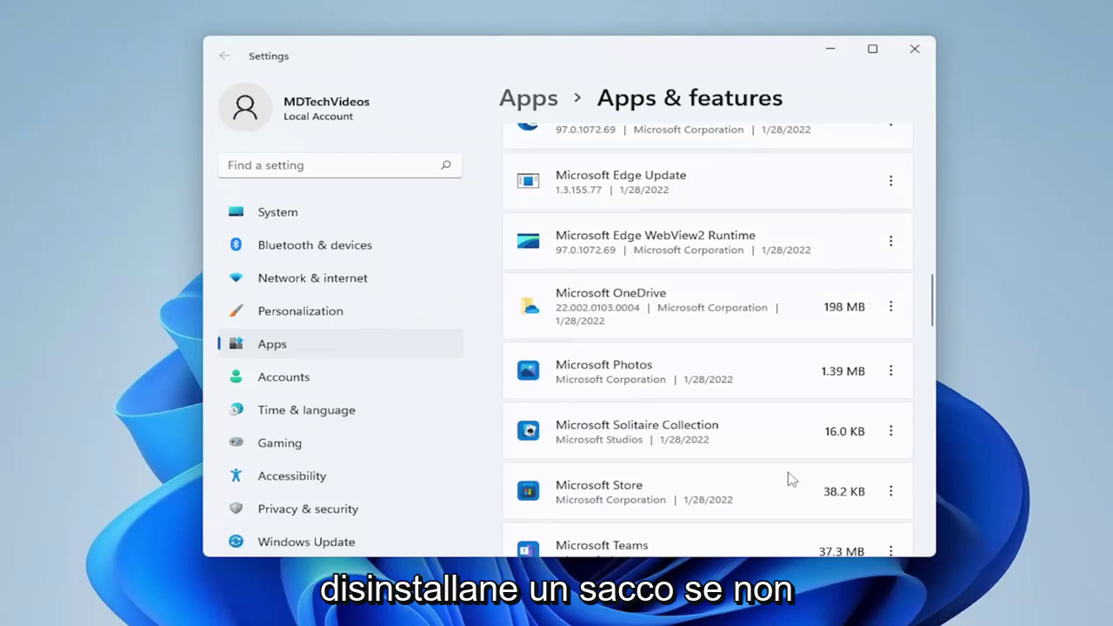
scroll(791, 480, "down", 10)
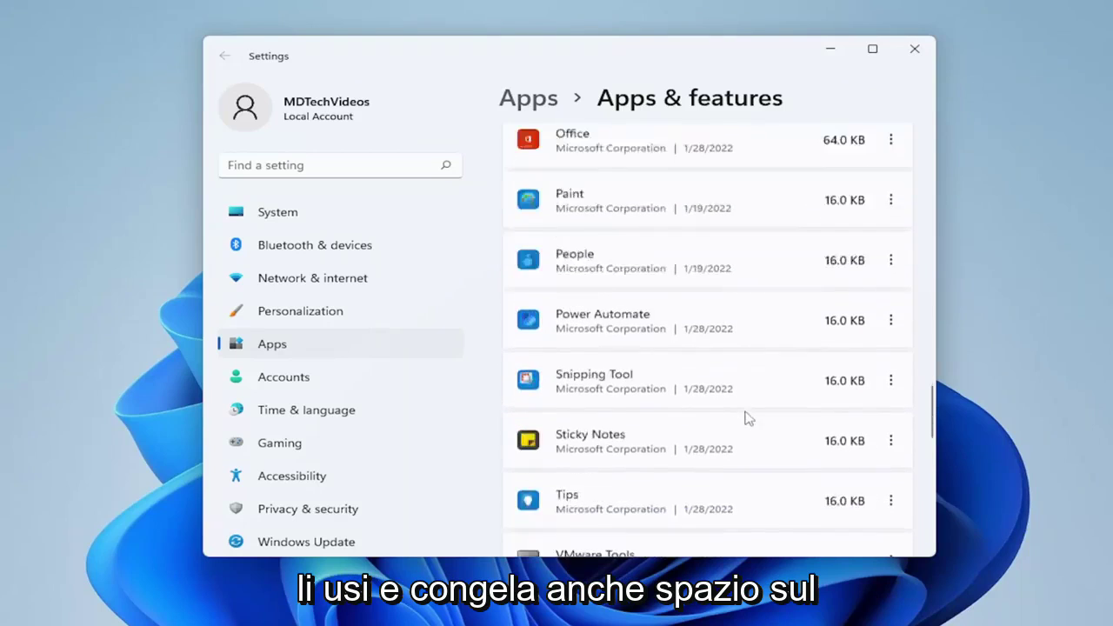
scroll(743, 413, "down", 4)
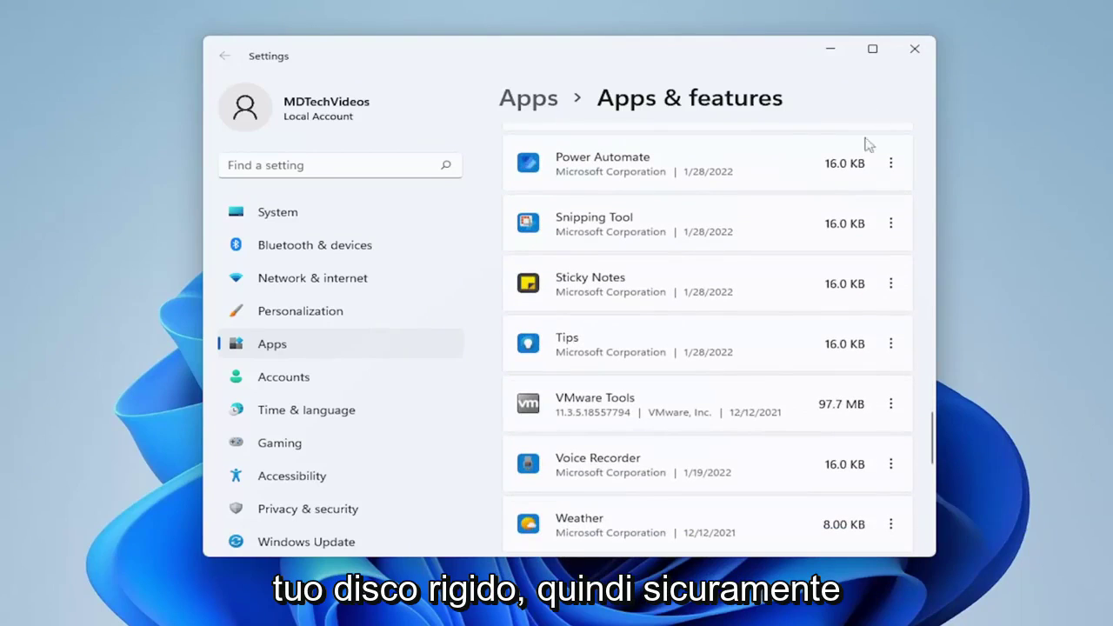
left_click(914, 49)
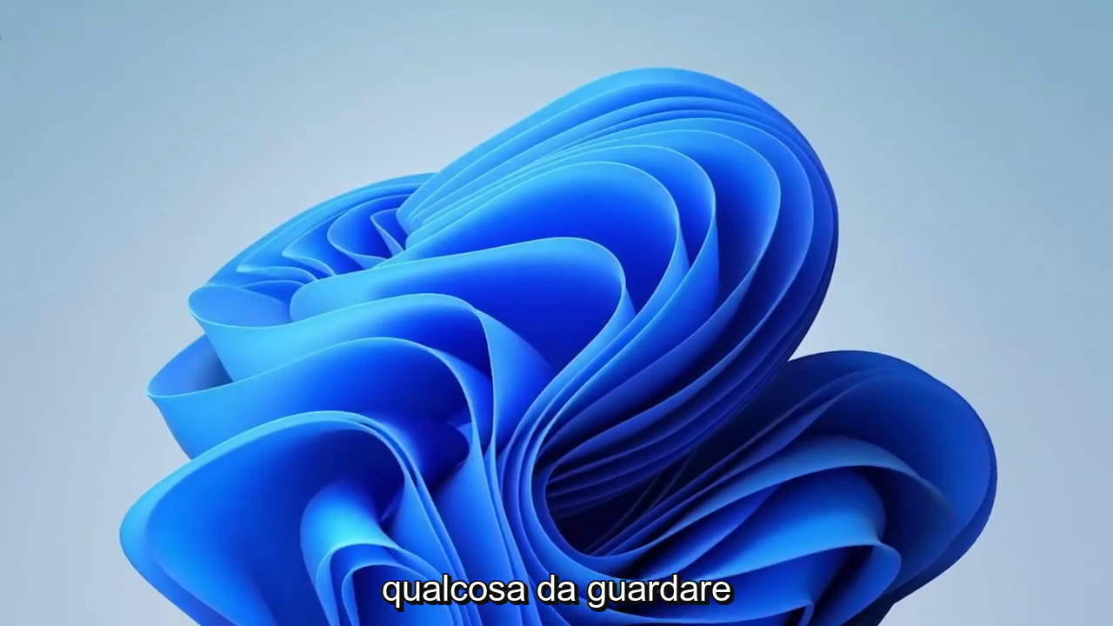
Open Disk Cleanup for the C: drive and have it scan for system files to clean up
left_click(472, 610)
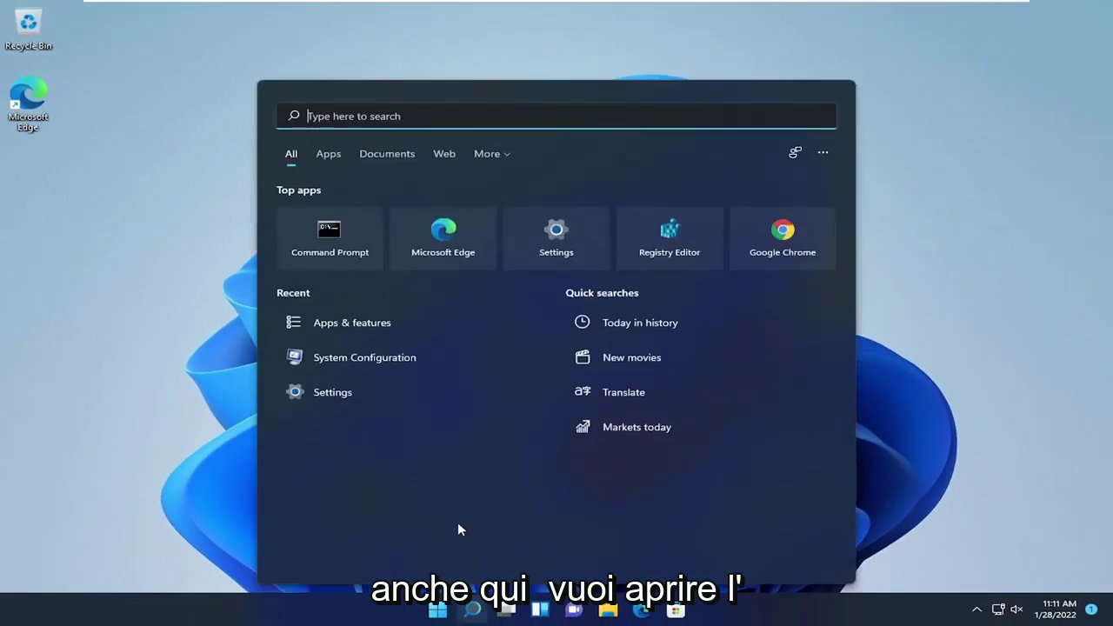
type("disk clean")
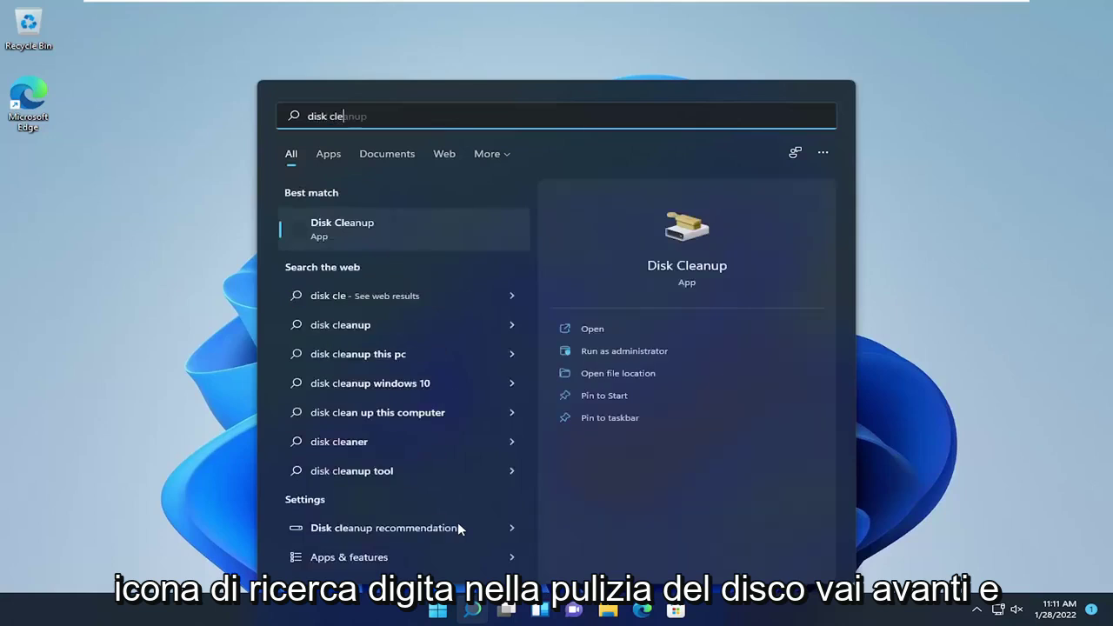
left_click(370, 229)
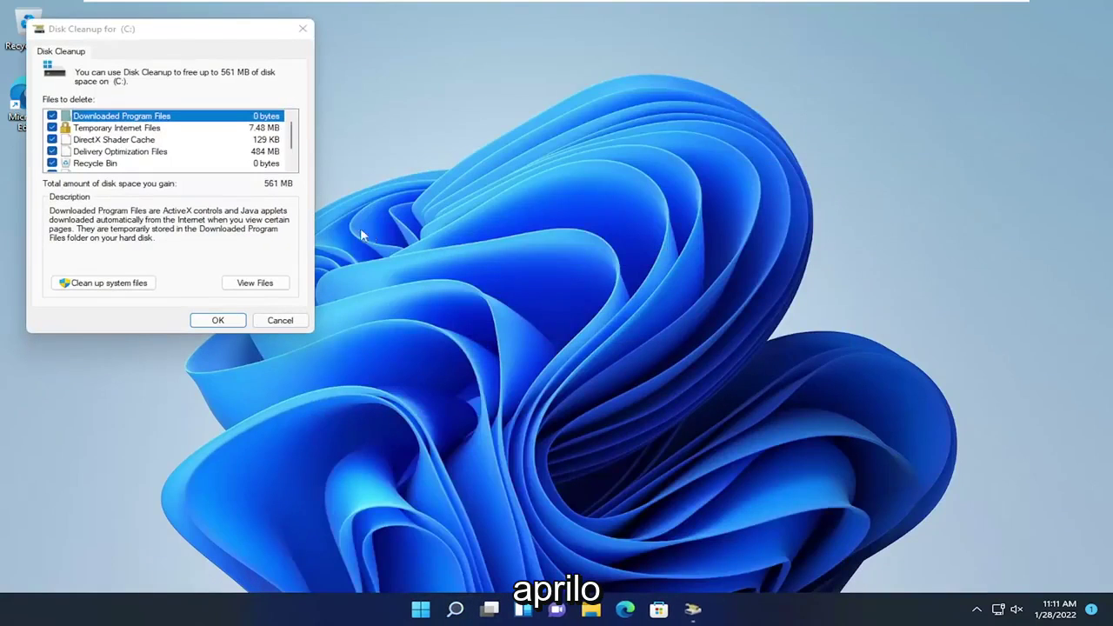
left_click_drag(180, 37, 547, 127)
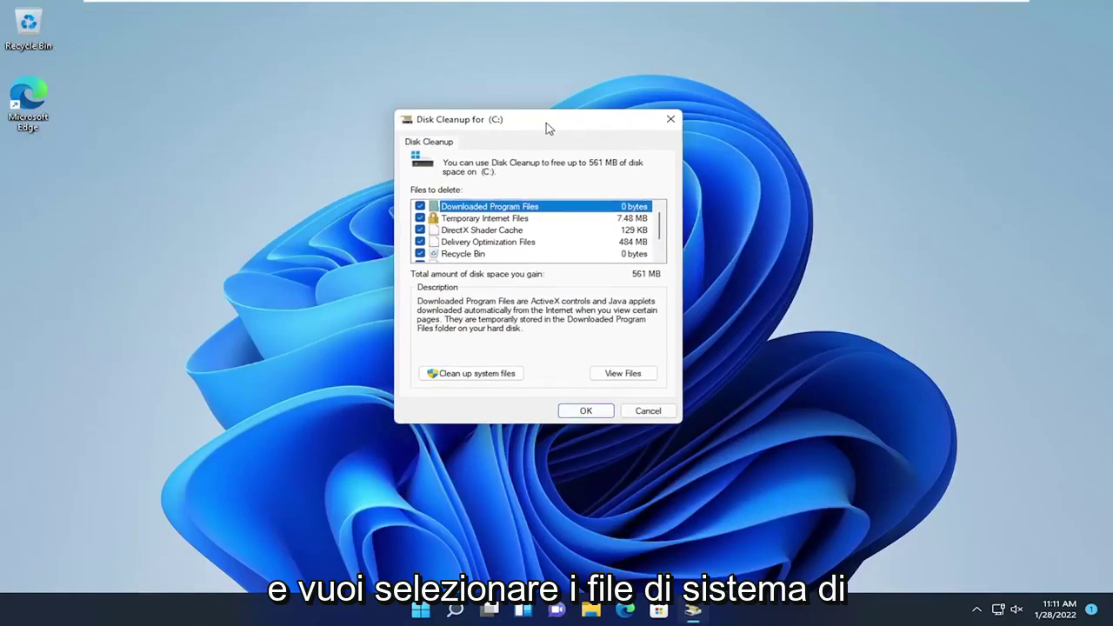
left_click(474, 375)
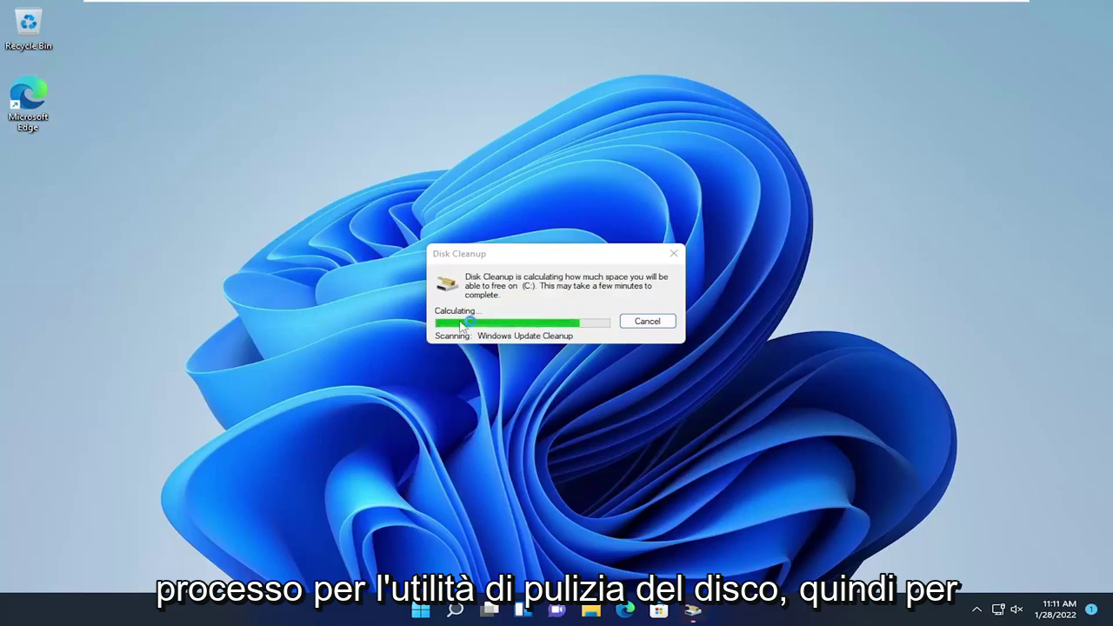
Add Windows Update Cleanup to the files to delete and run the disk cleanup, permanently deleting the selected files
left_click_drag(223, 45, 571, 124)
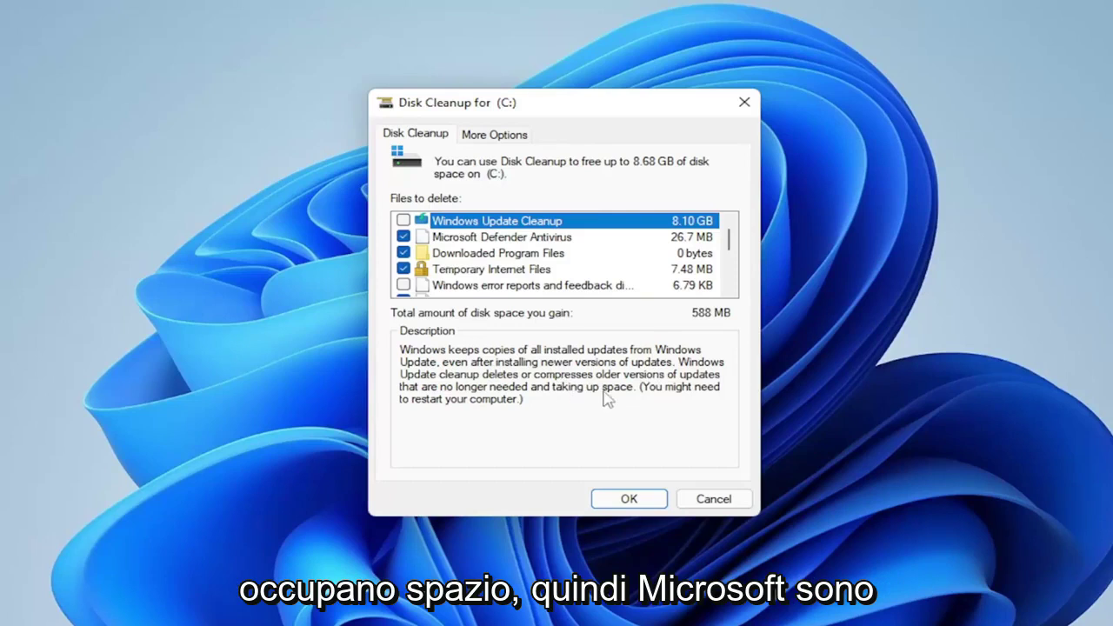
left_click(402, 220)
scroll(406, 266, "down", 5)
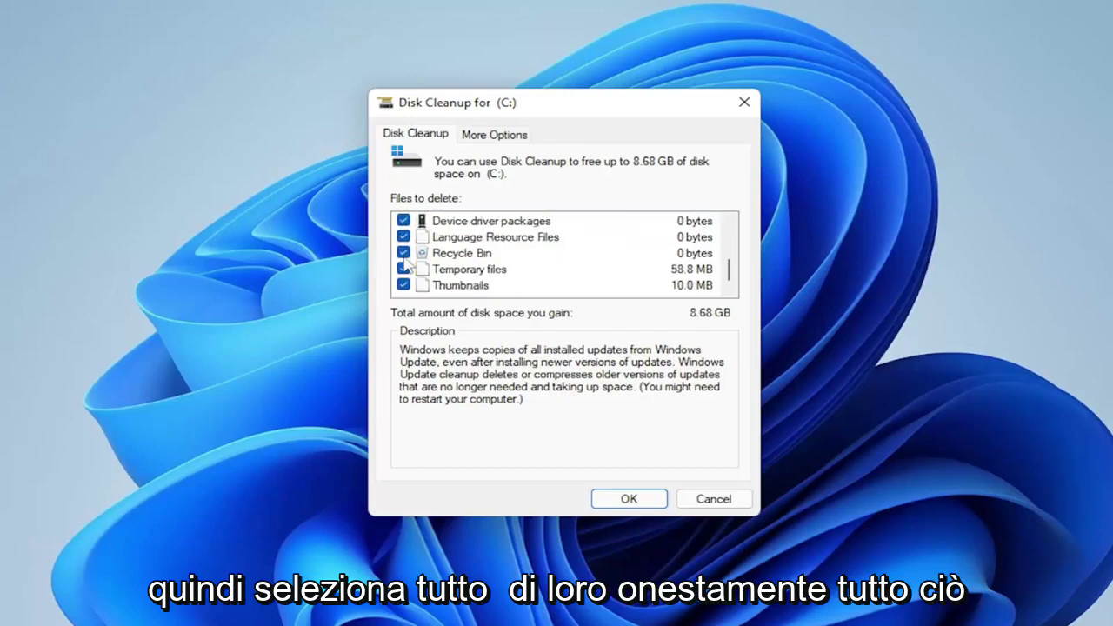
scroll(407, 266, "up", 5)
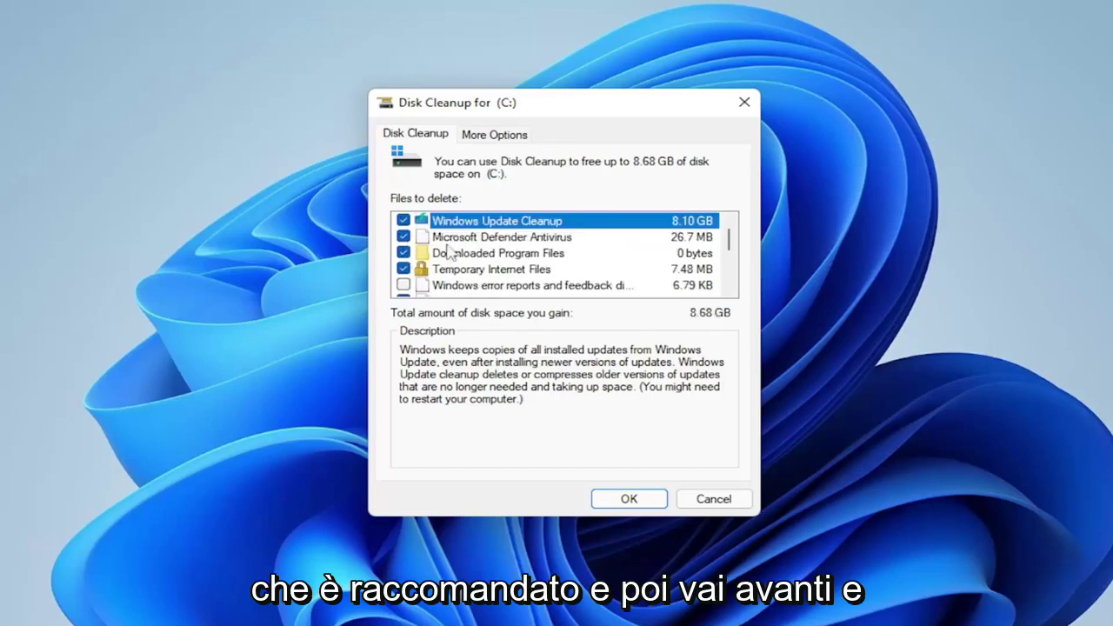
left_click(629, 498)
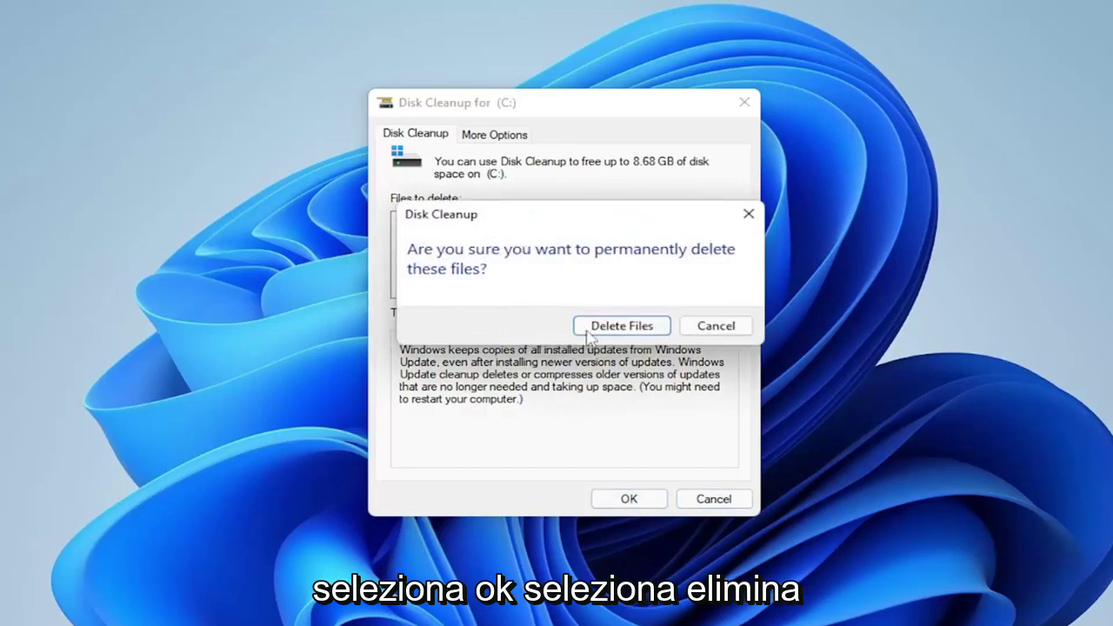
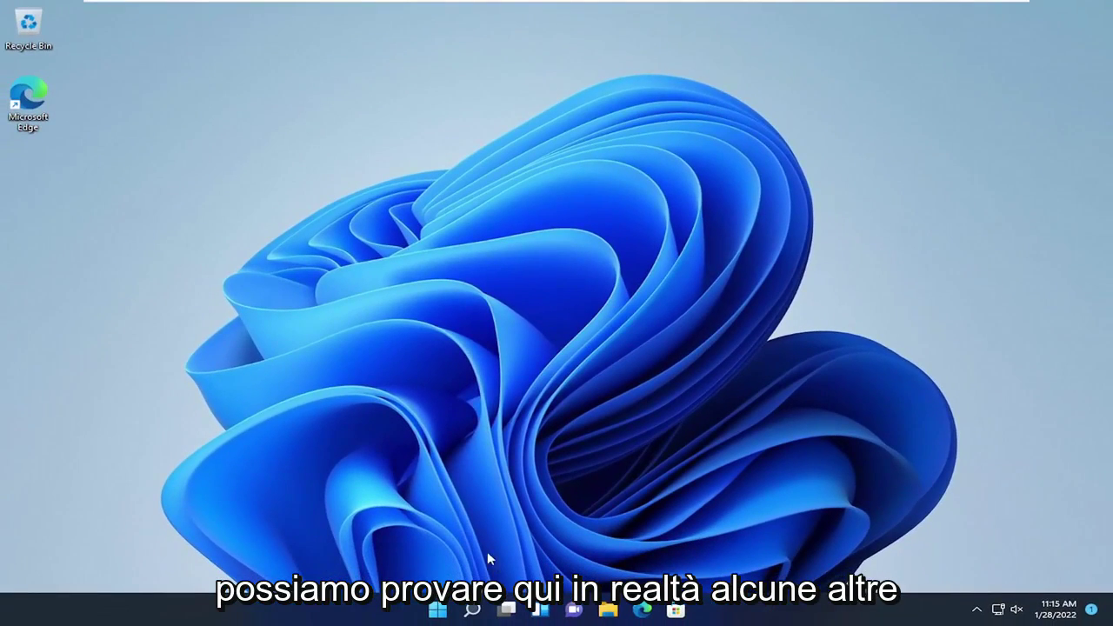
Search Windows for the power options, open Edit power plan and view the Balanced plan's advanced power settings
left_click(469, 611)
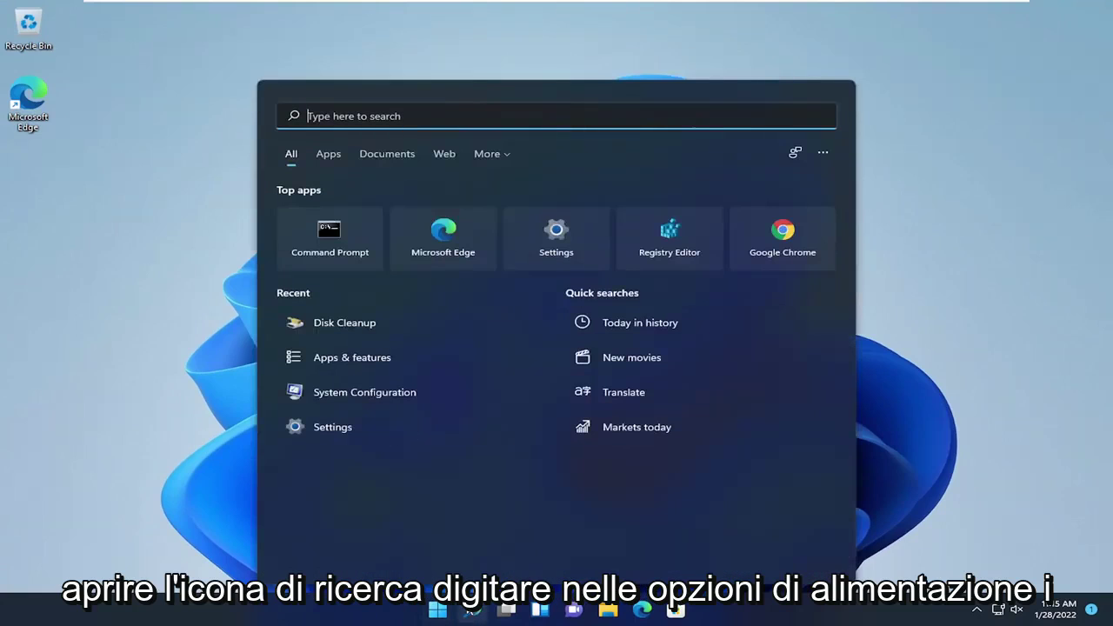
type("power options")
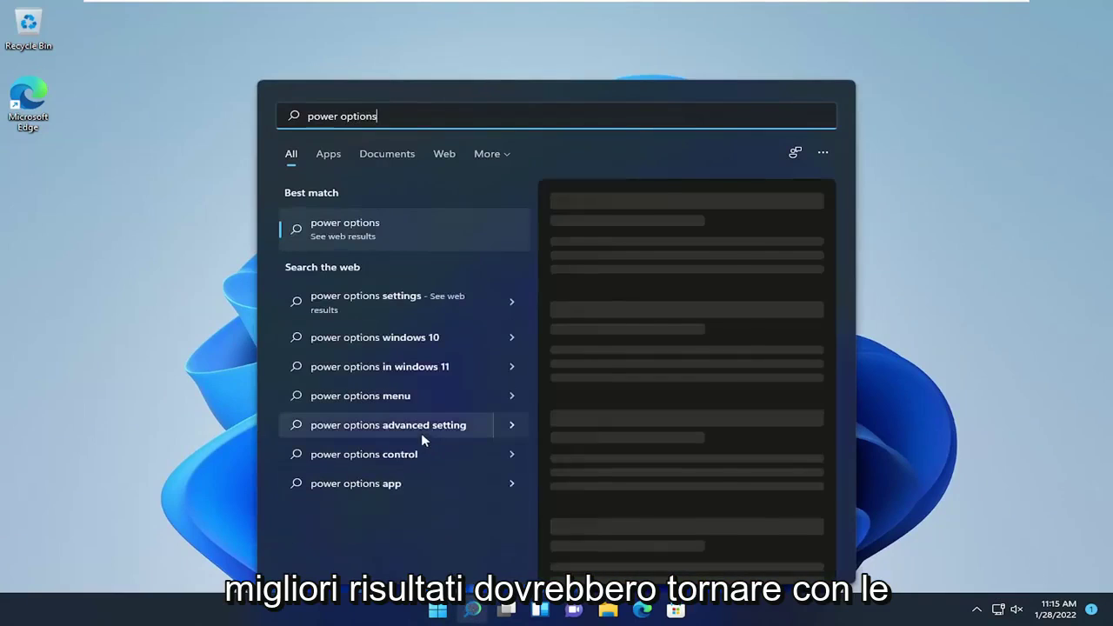
key("BackSpace")
key("BackSpace")
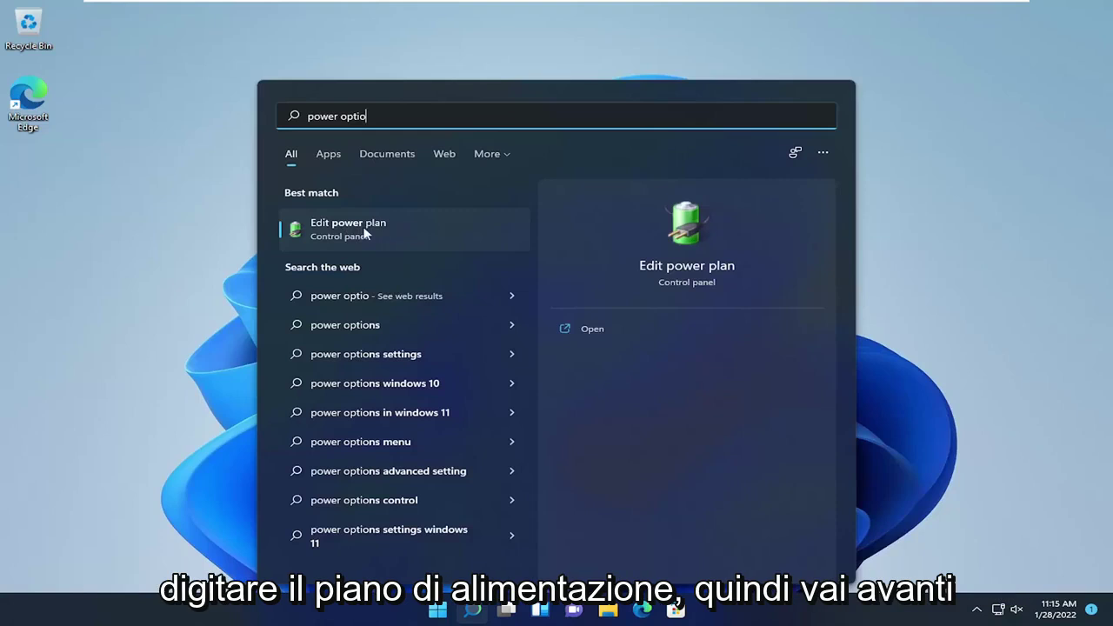
left_click(332, 236)
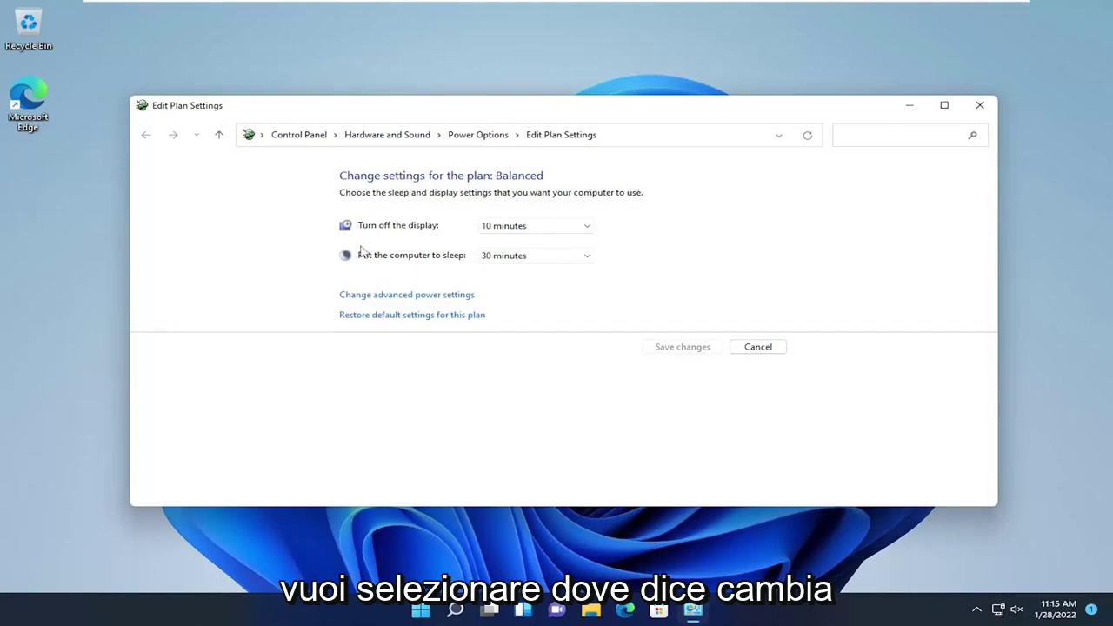
left_click(363, 303)
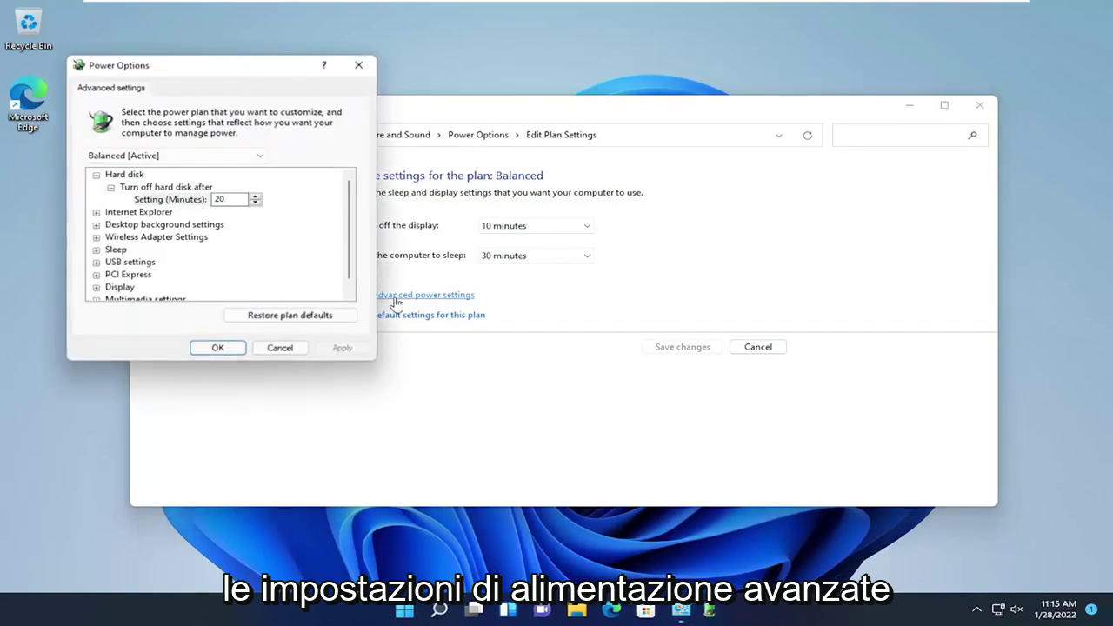
left_click(358, 65)
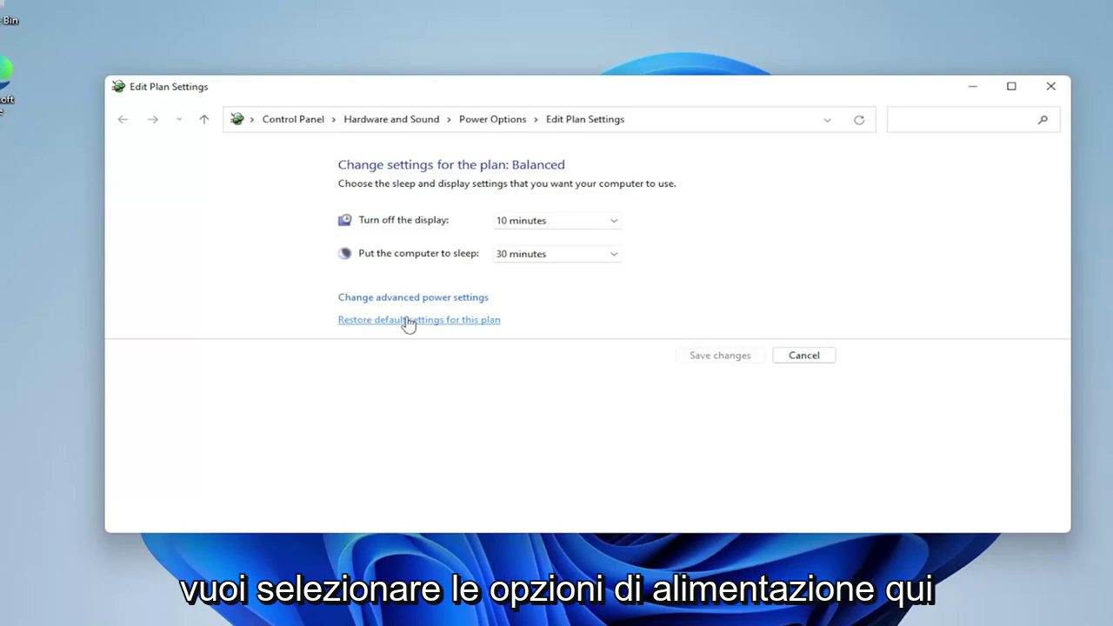
Show the additional plans in Power Options, activate the High performance plan and close the window
left_click(509, 124)
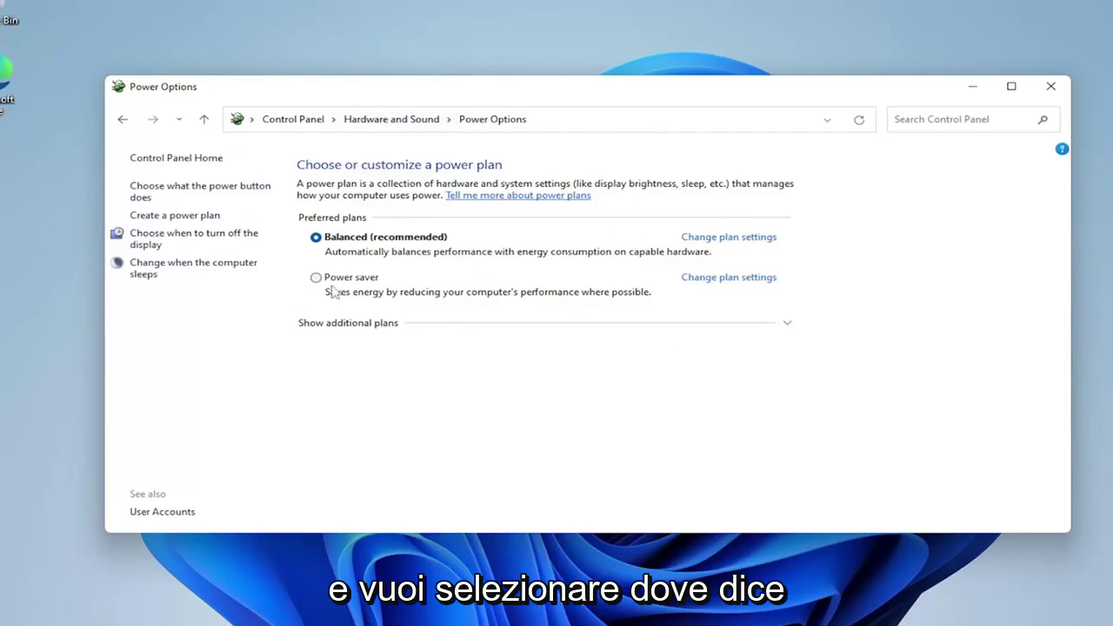
left_click(347, 324)
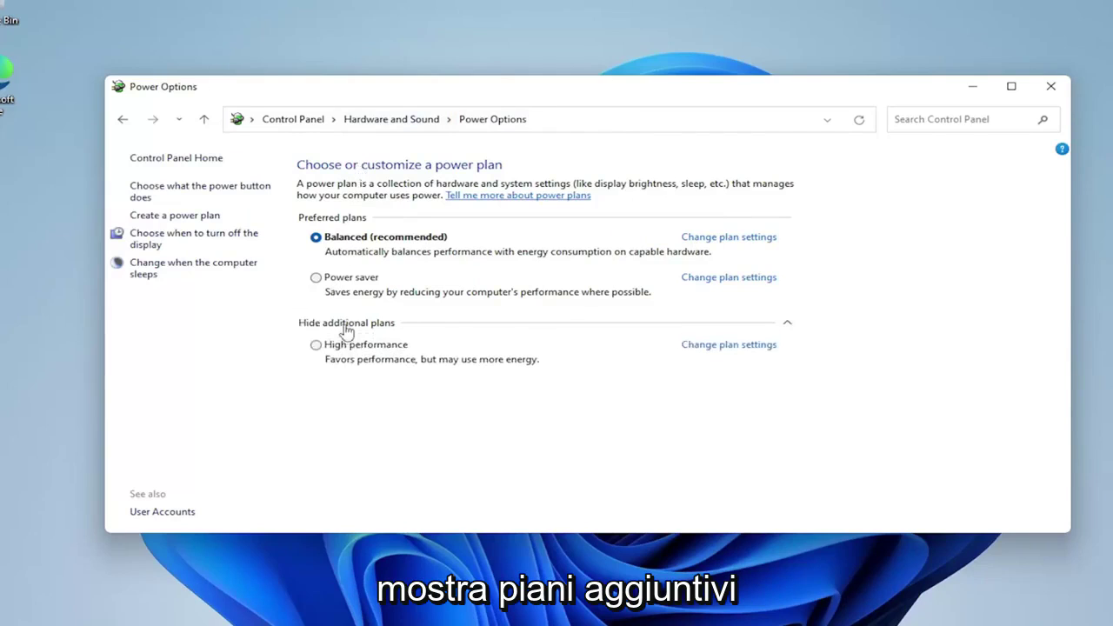
left_click(315, 345)
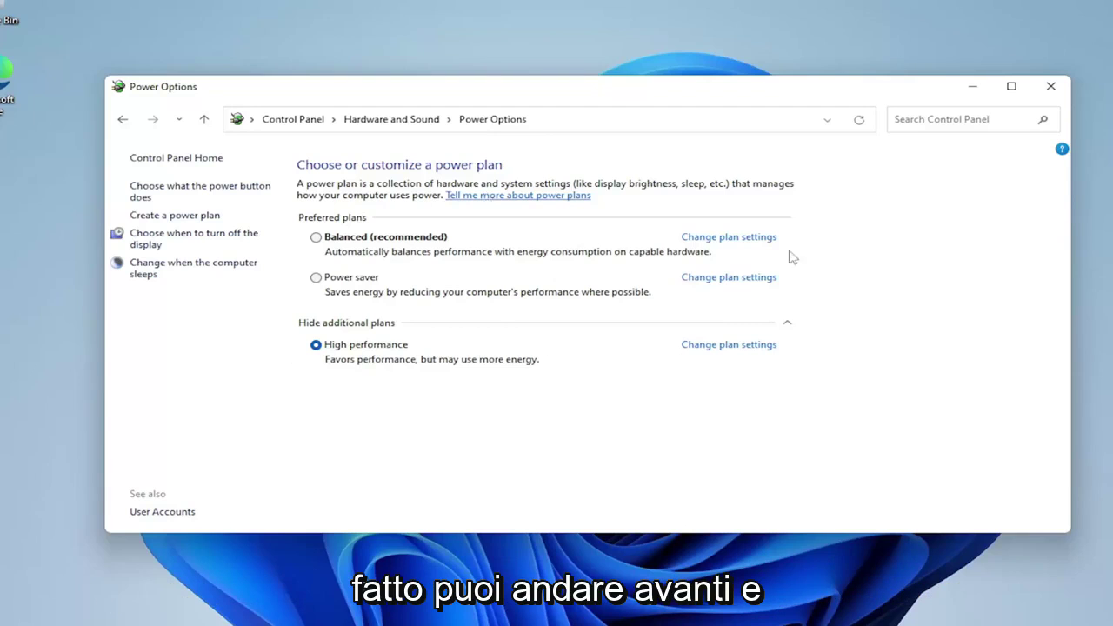
left_click(1051, 85)
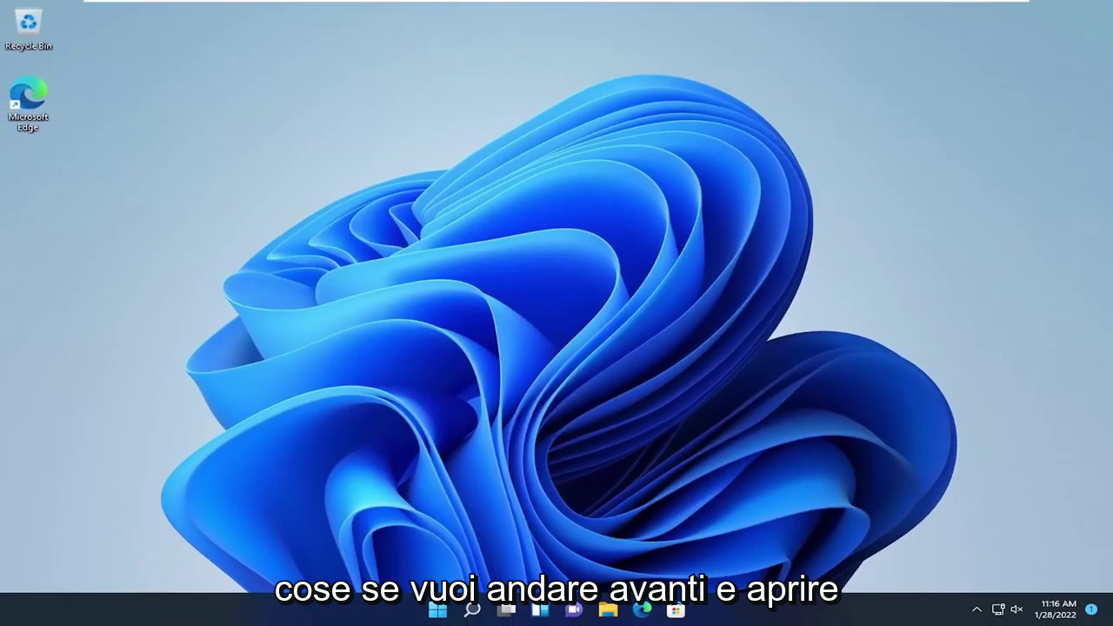
Open the Windows appearance and performance settings and apply "Adjust for best performance" to the visual effects
left_click(472, 611)
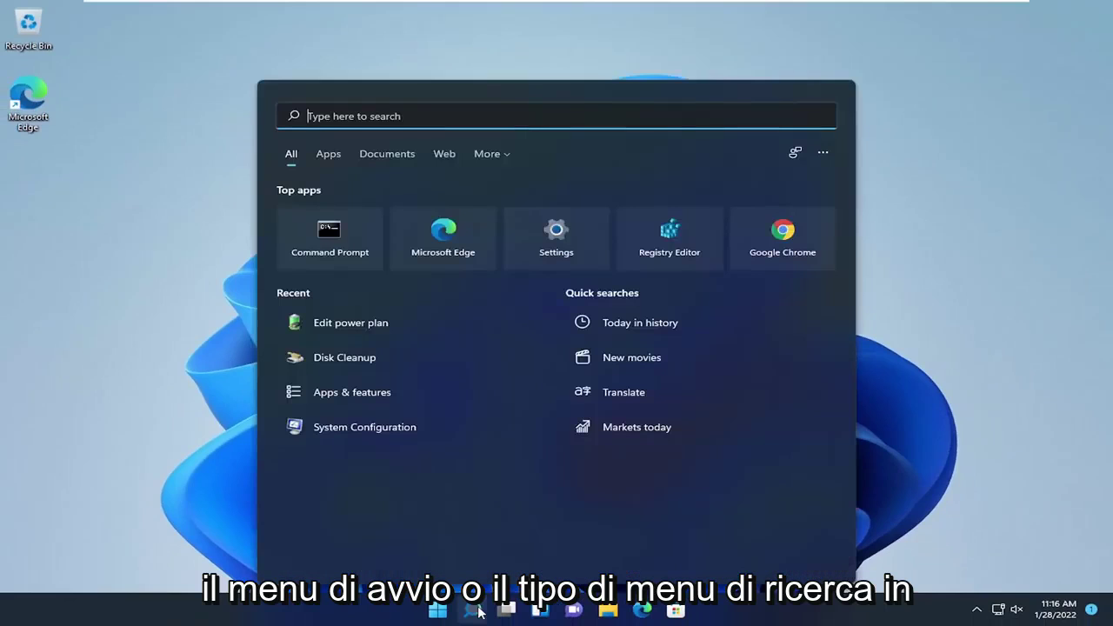
type("performance")
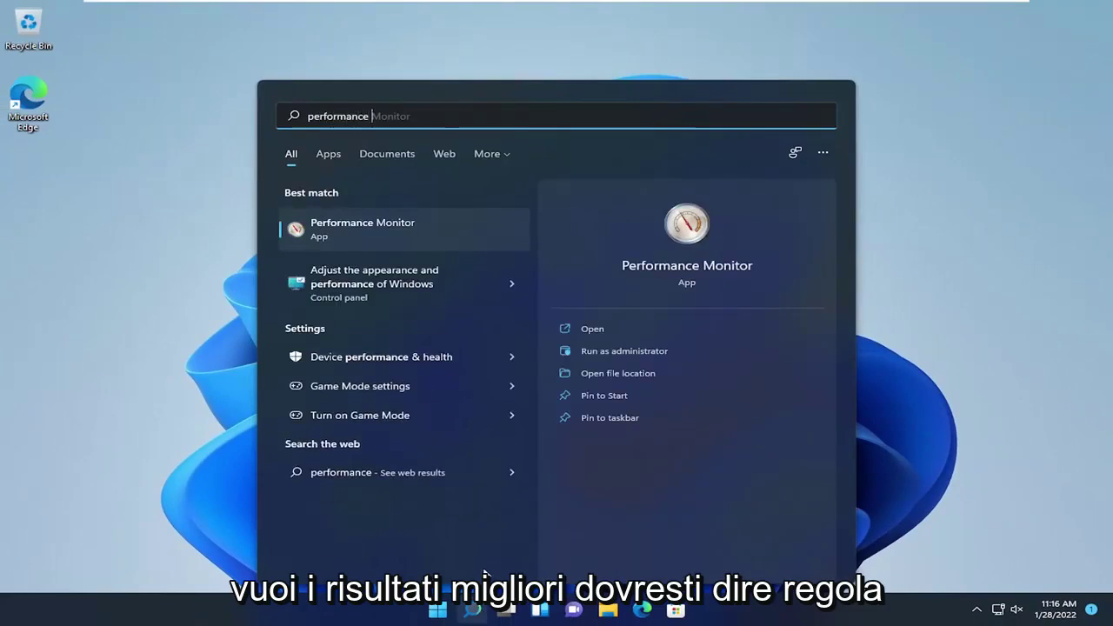
left_click(364, 290)
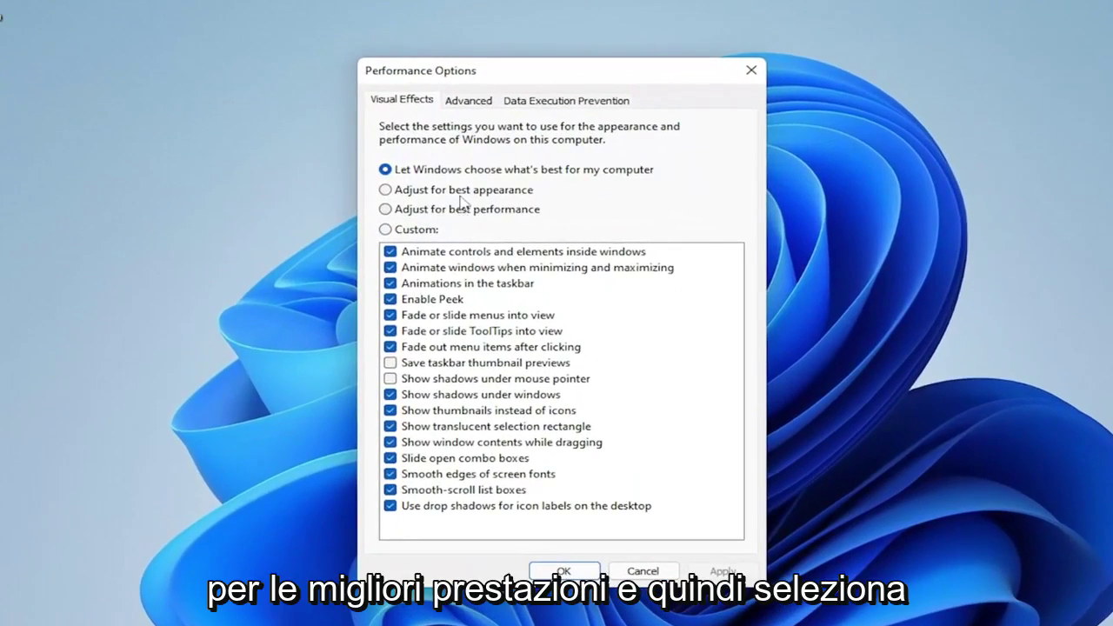
left_click(461, 209)
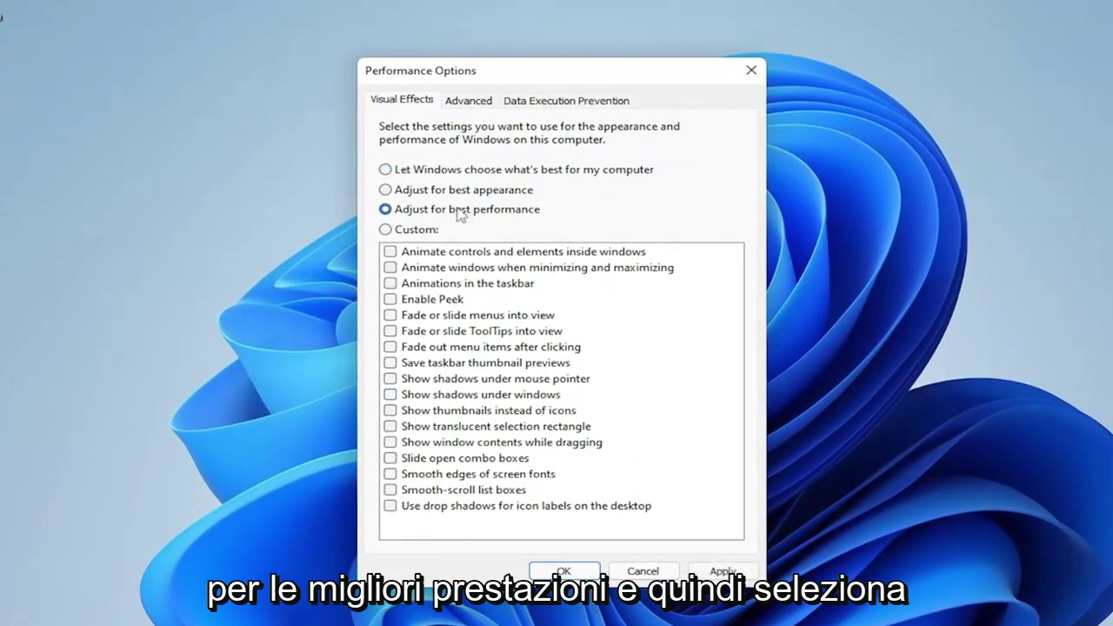
left_click(724, 571)
left_click(591, 574)
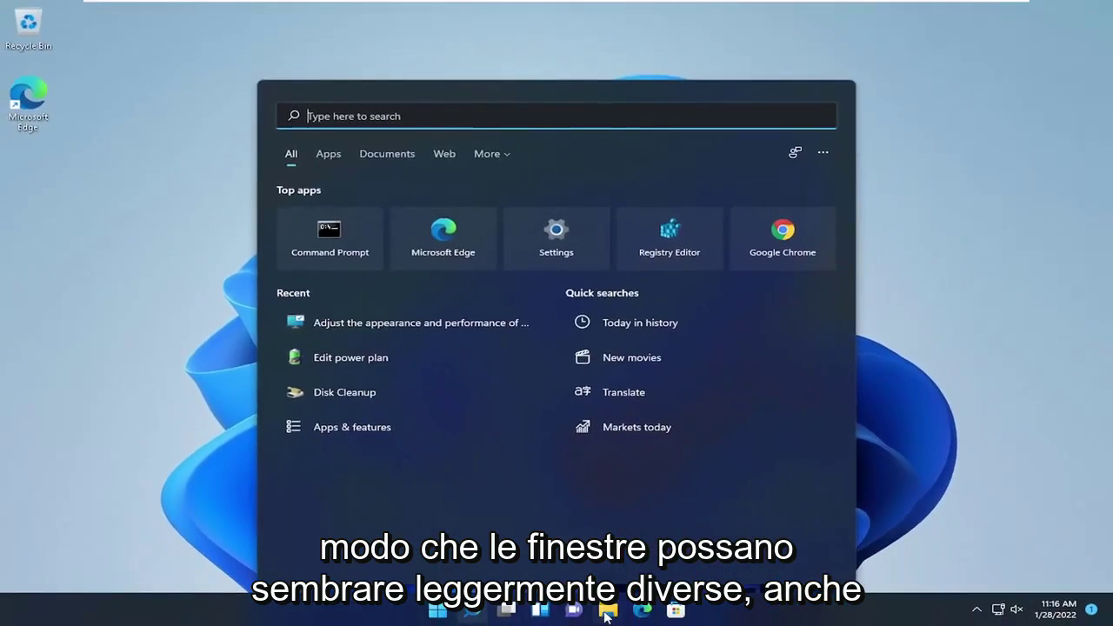
Open a File Explorer window to check how windows look with the reduced visual effects, and close it
key("super+e")
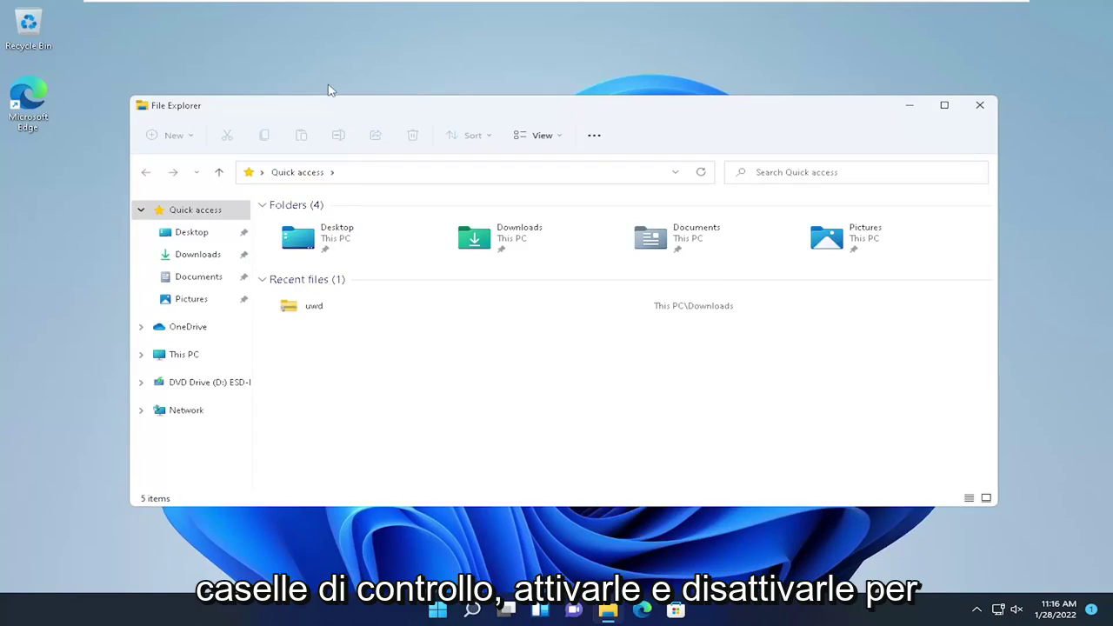
left_click_drag(311, 94, 402, 85)
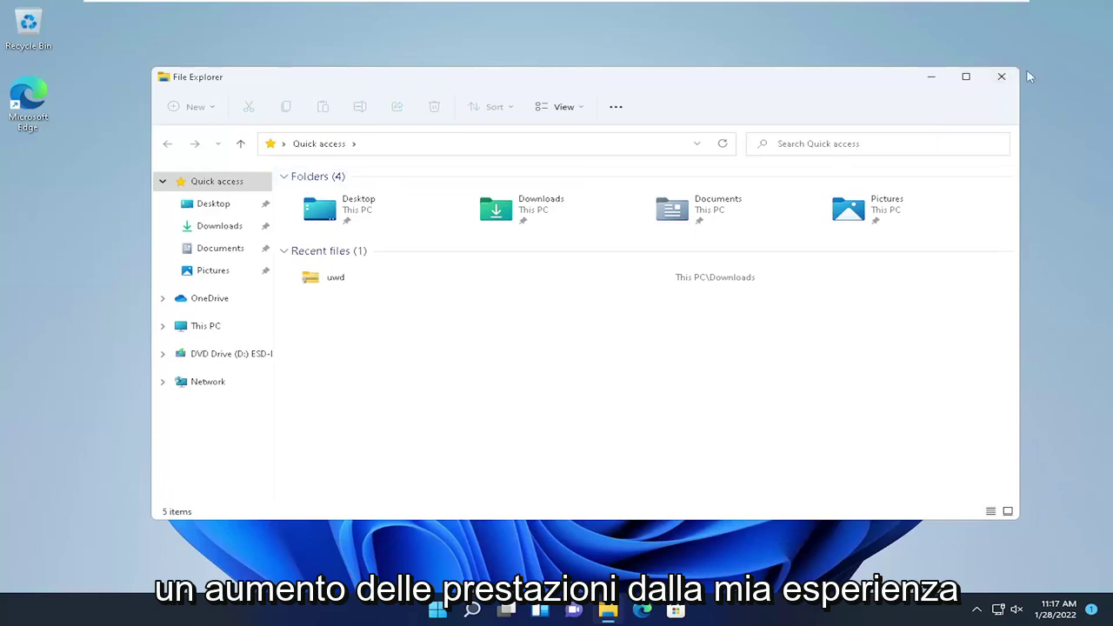
left_click(999, 83)
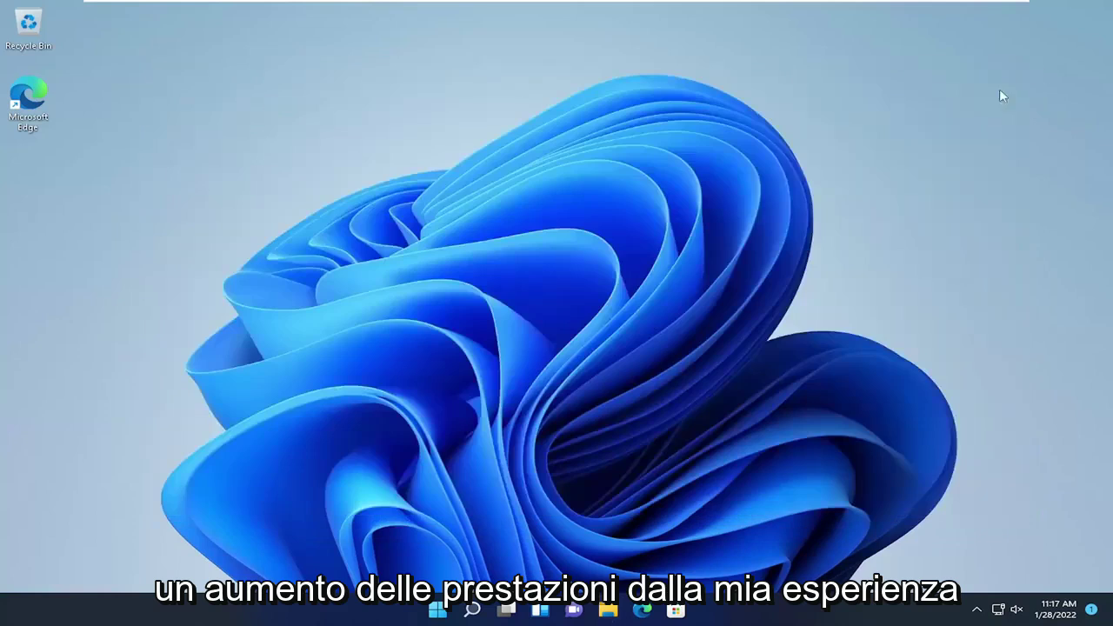
Find Command Prompt by searching for cmd, run it as administrator and allow it to make changes
left_click(472, 611)
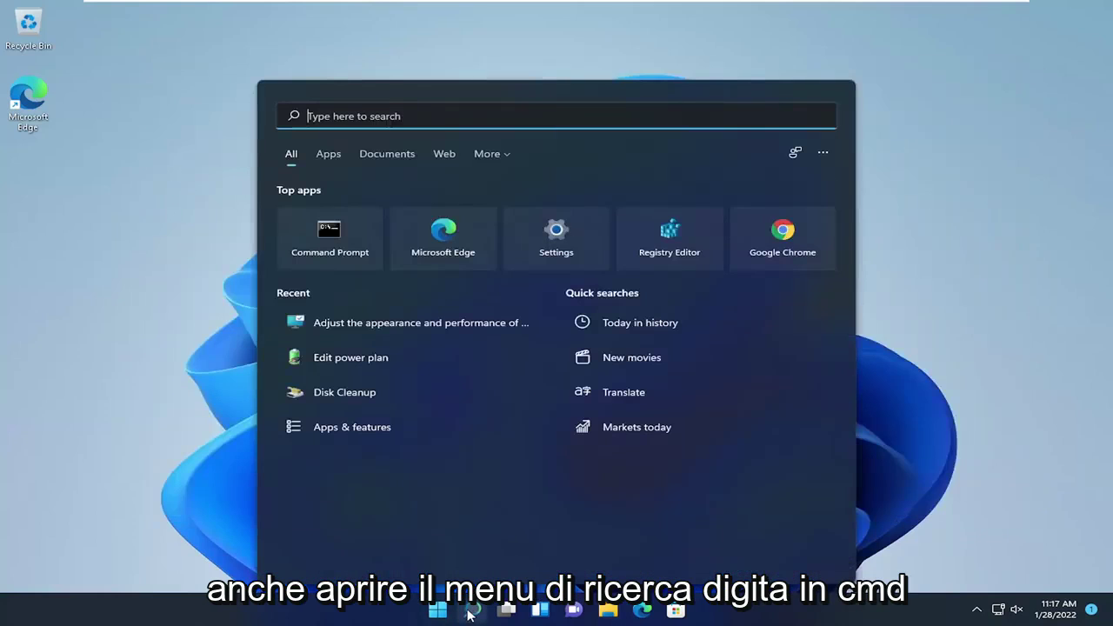
type("cmd")
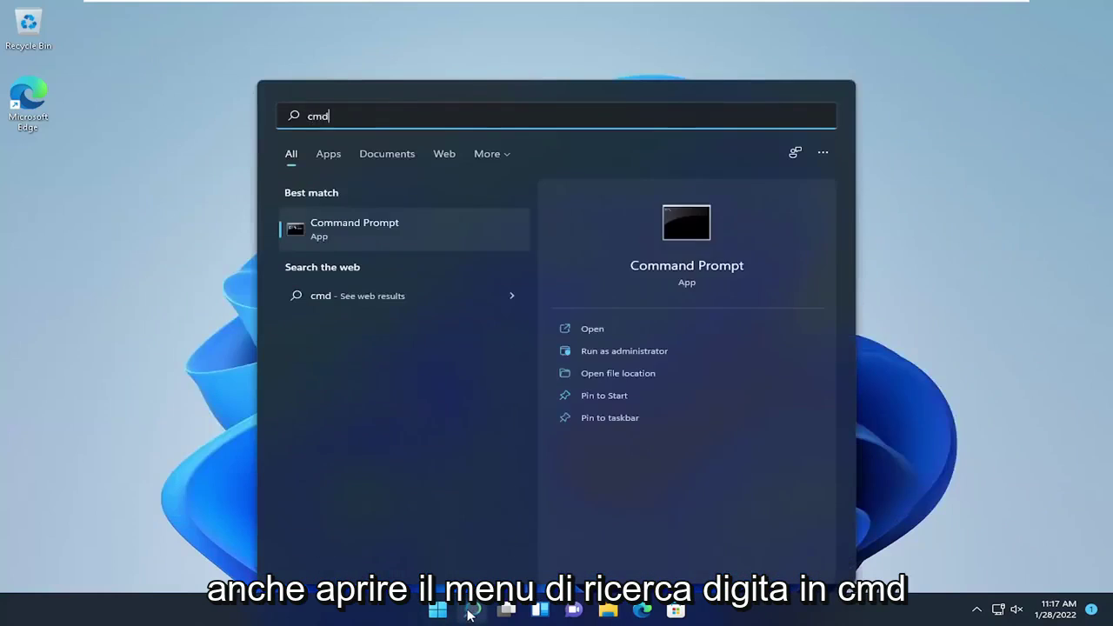
right_click(365, 222)
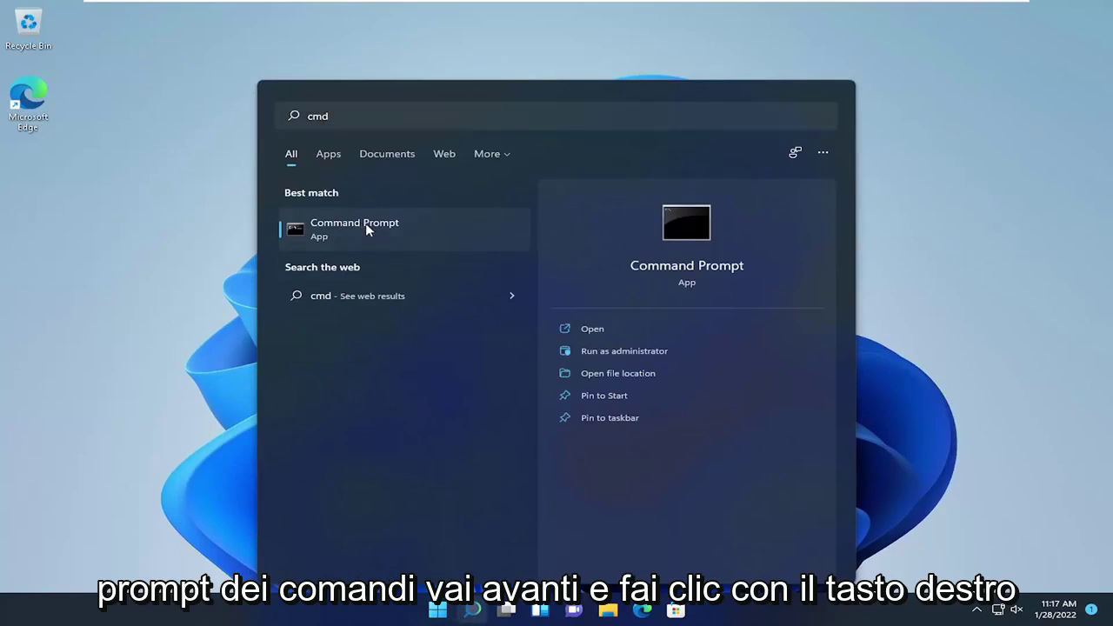
left_click(424, 241)
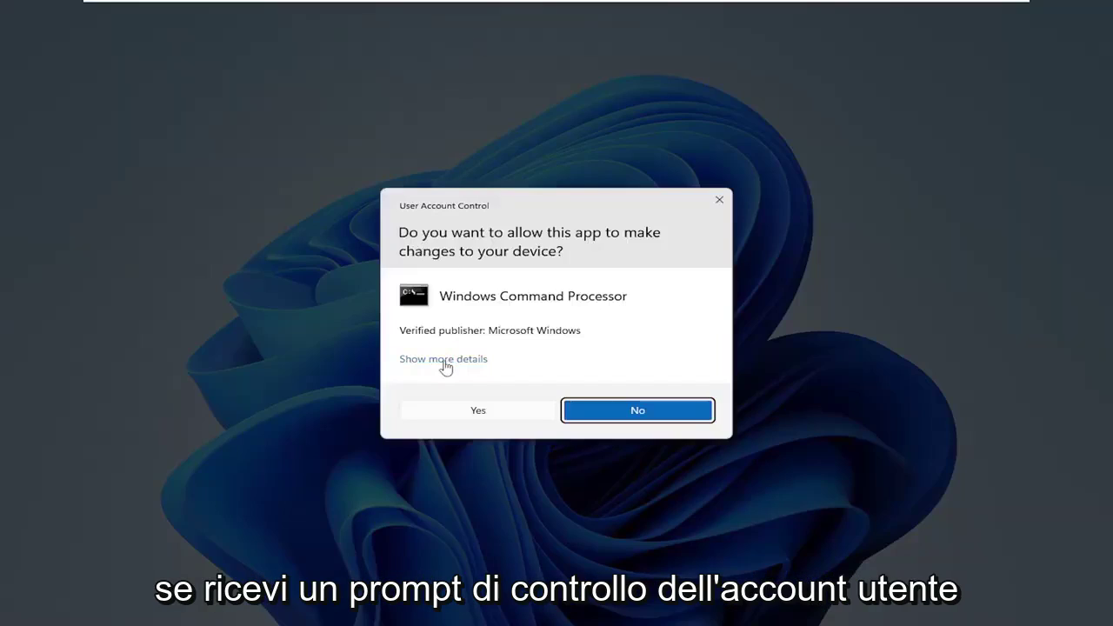
left_click(474, 411)
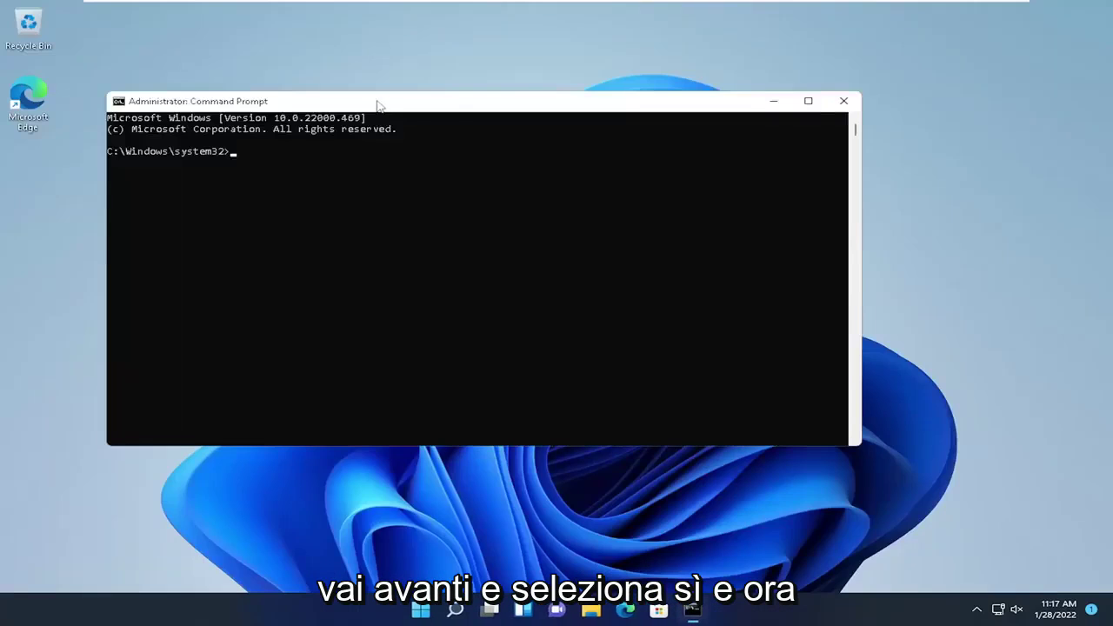
left_click_drag(392, 113, 550, 106)
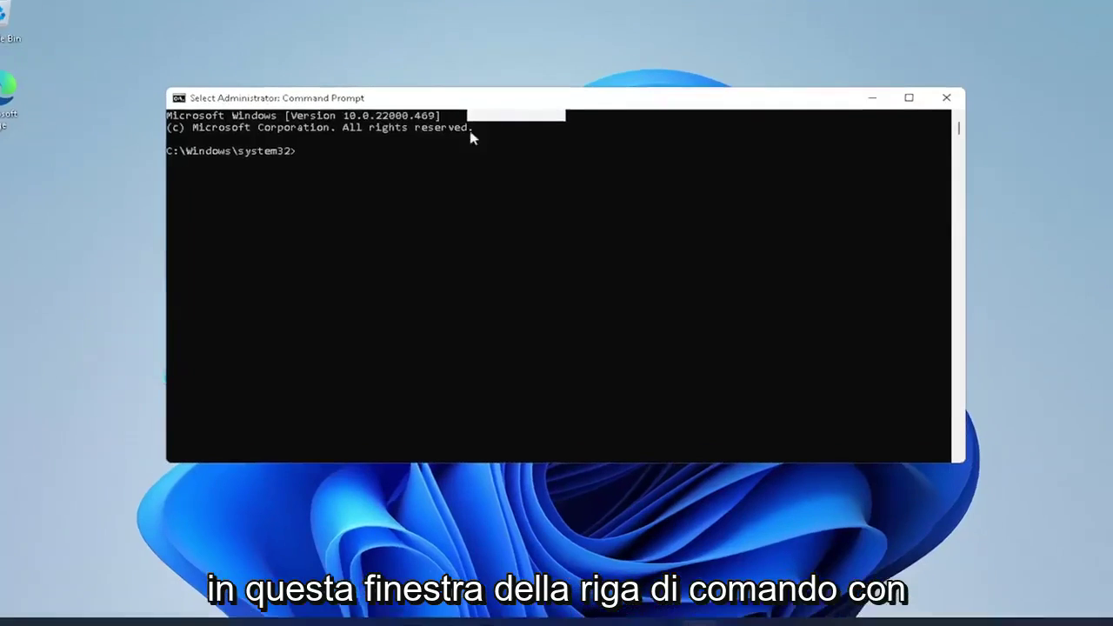
Run the system file check with the command sfc /scannow
type("sfc")
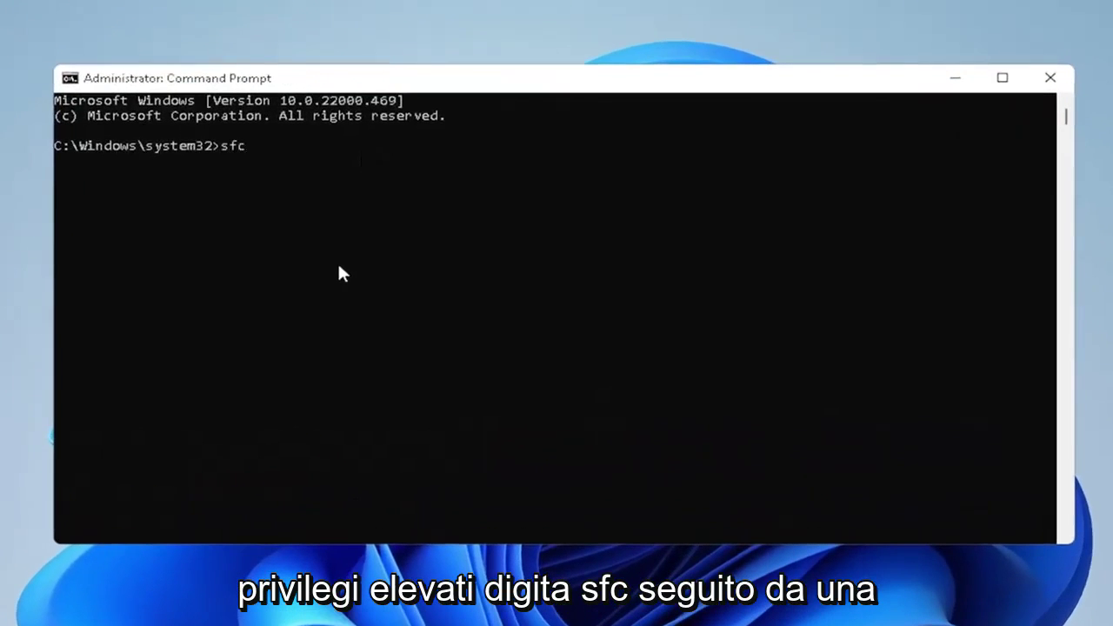
type(" /scannow")
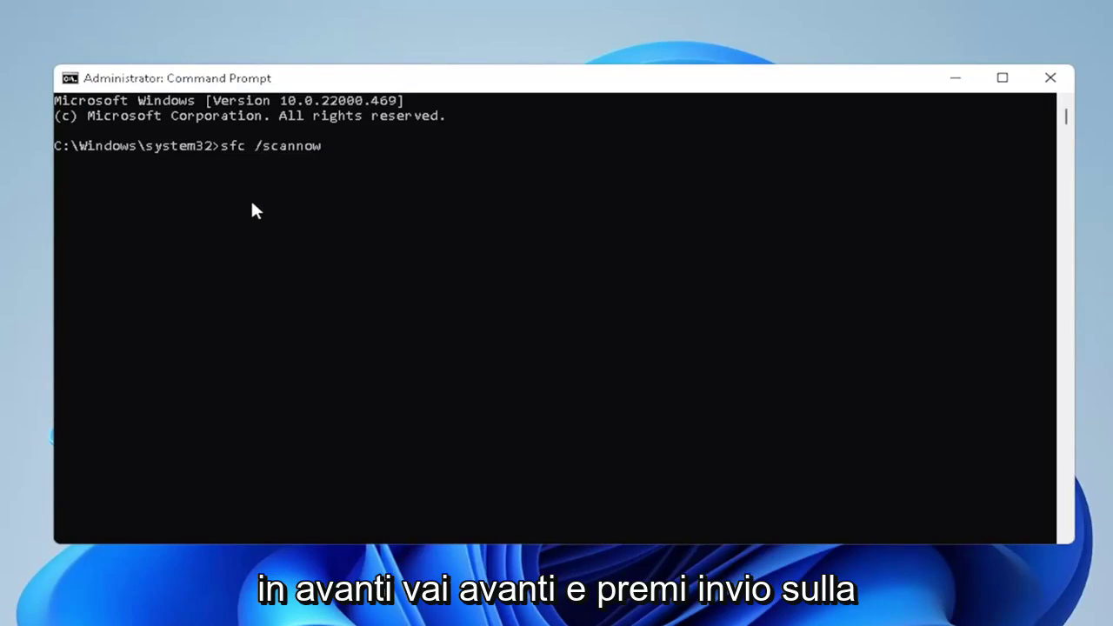
key("Return")
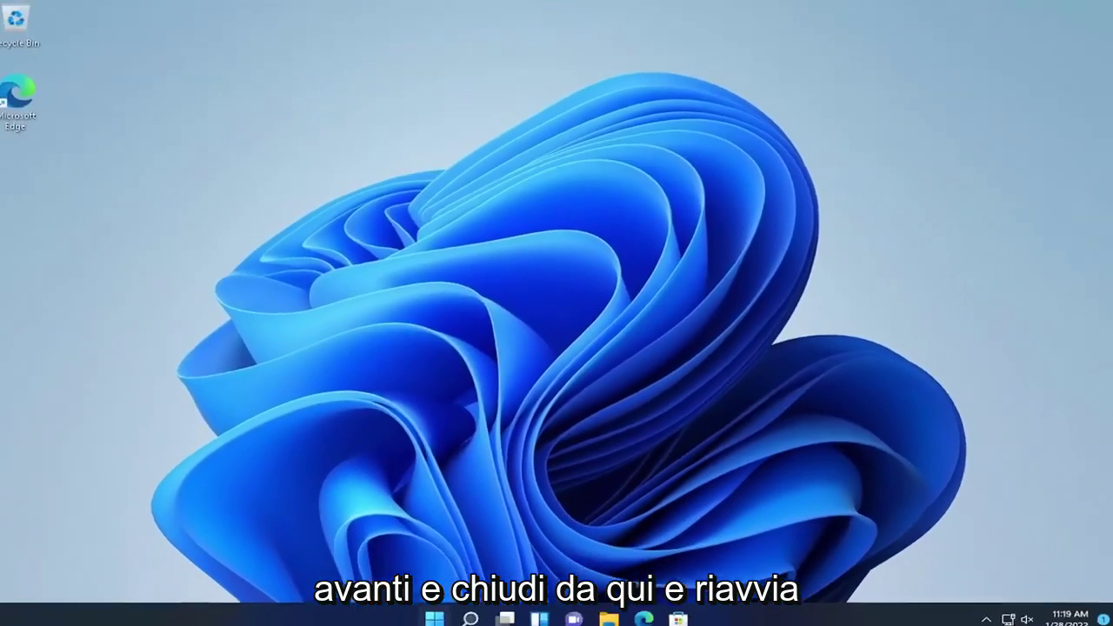
Restart the computer
right_click(437, 610)
mouse_move(445, 557)
left_click(531, 575)
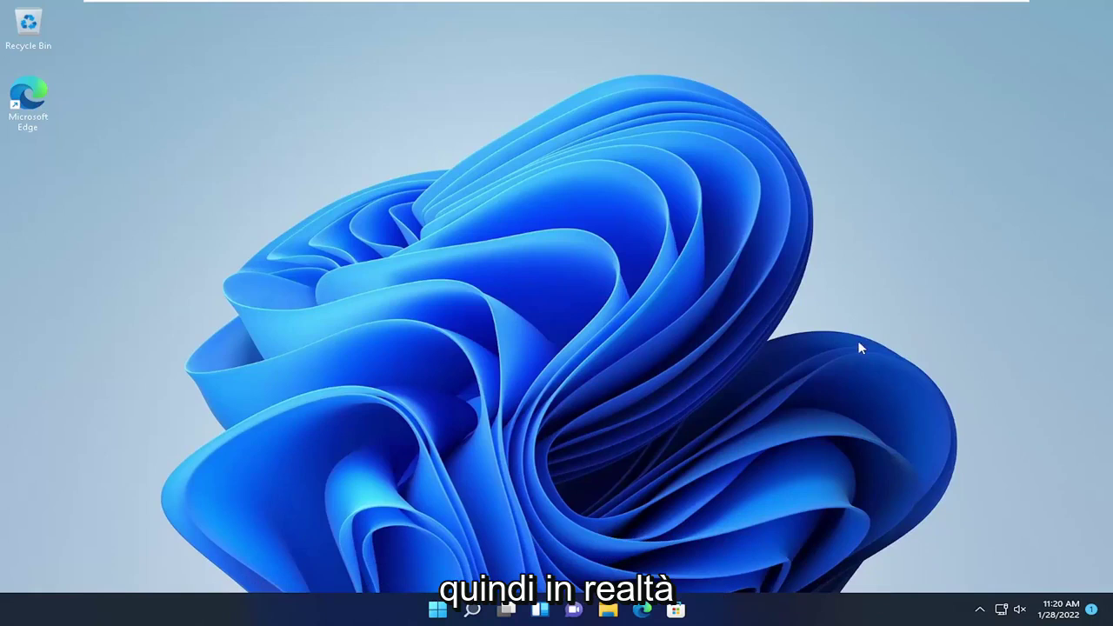
Search Windows for defrag and open Defragment and Optimize Drives
left_click(473, 611)
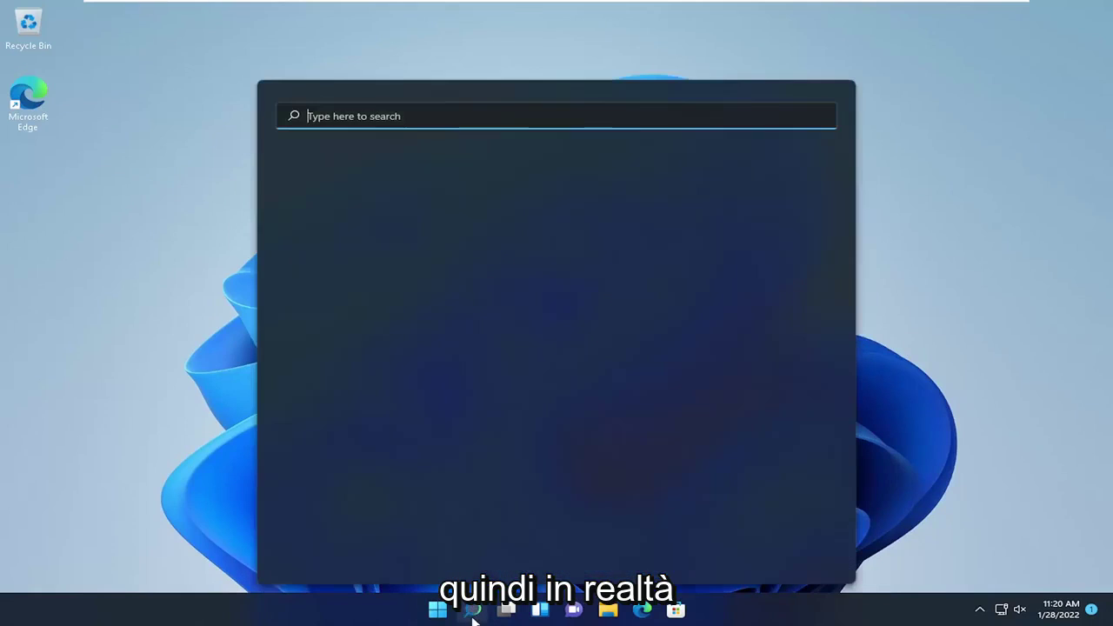
type("defrag")
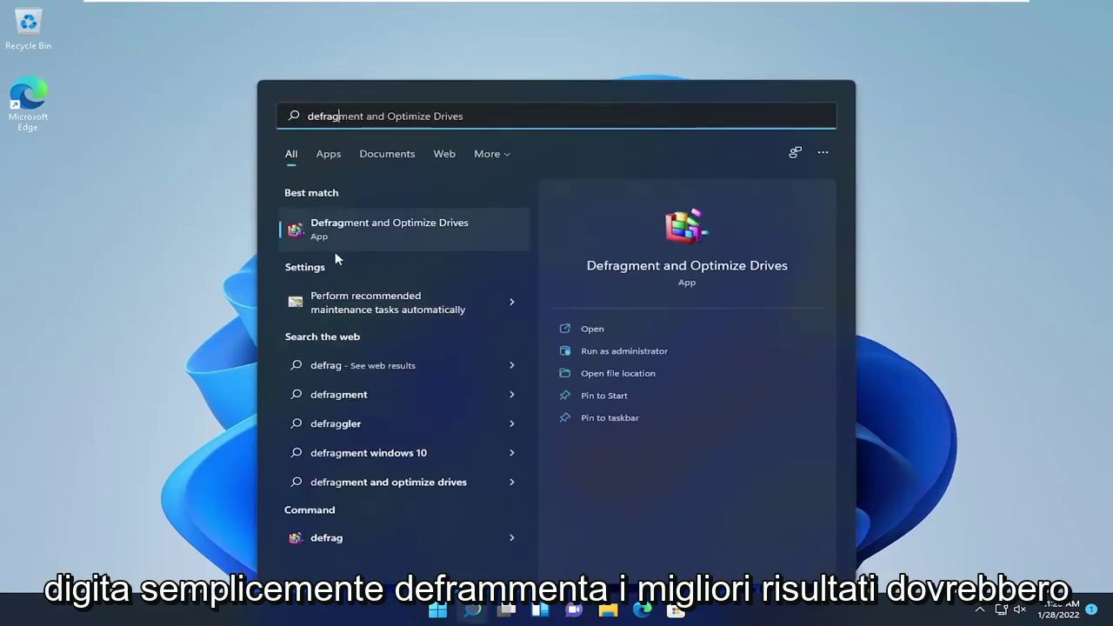
left_click(423, 224)
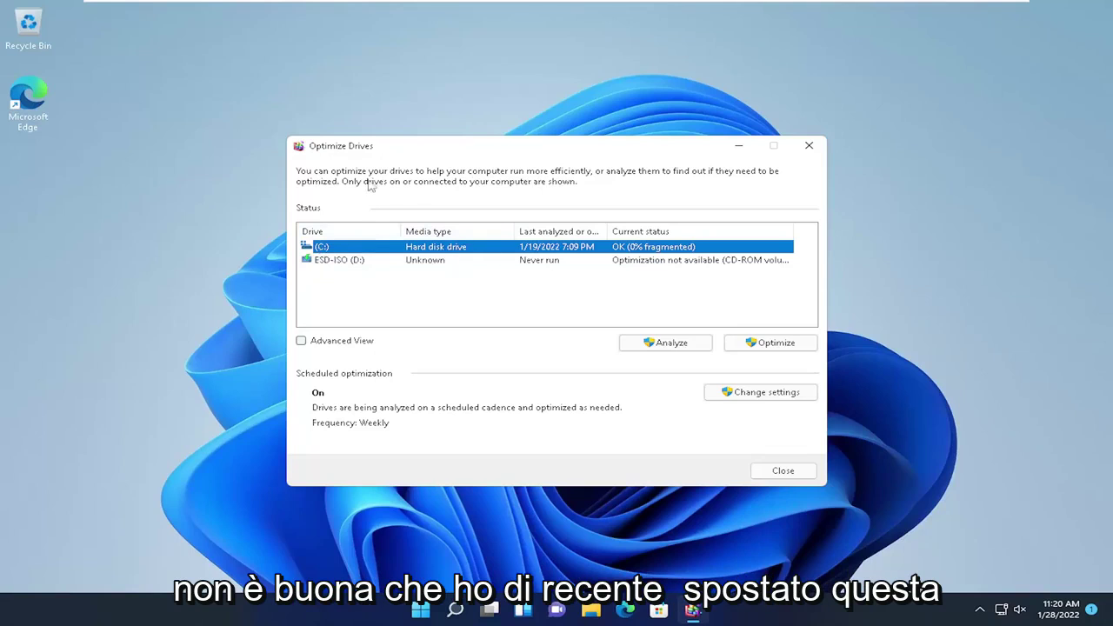
mouse_move(439, 156)
left_mouse_down()
mouse_move(450, 149)
mouse_move(442, 139)
left_mouse_up()
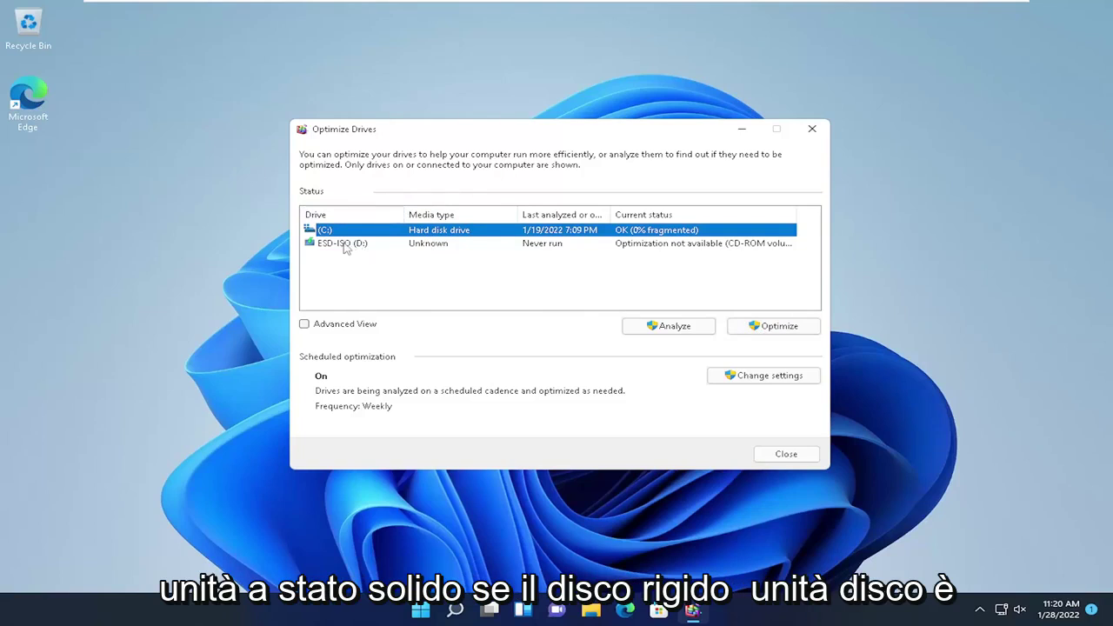
Examine the media type and fragmentation status of the C: and D: drives, and close Optimize Drives
left_click(491, 246)
left_click(464, 231)
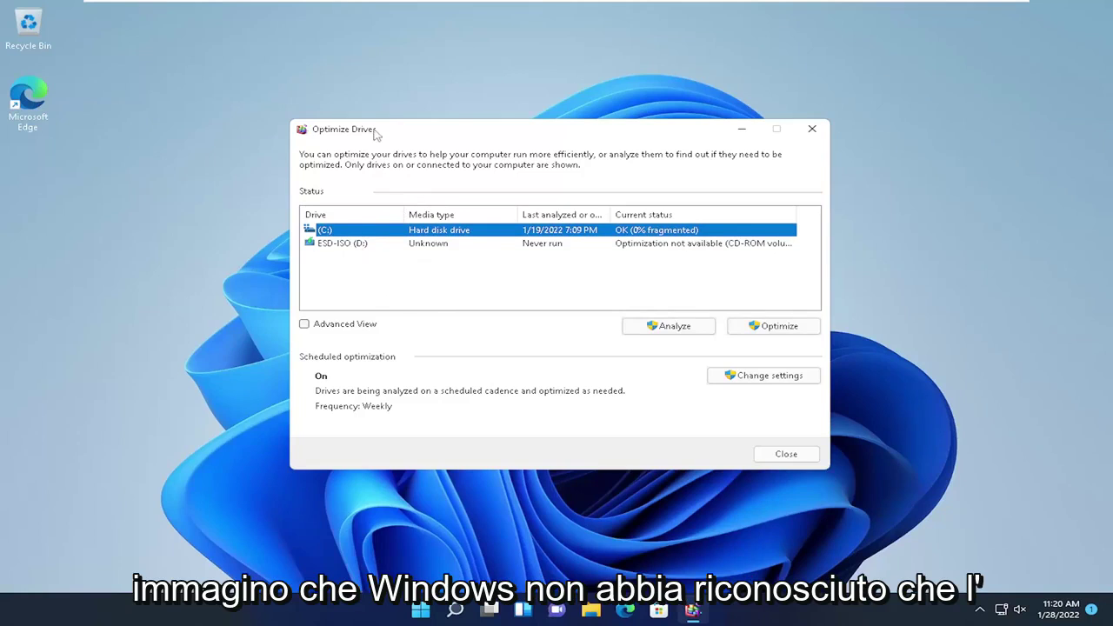
left_click_drag(375, 136, 380, 137)
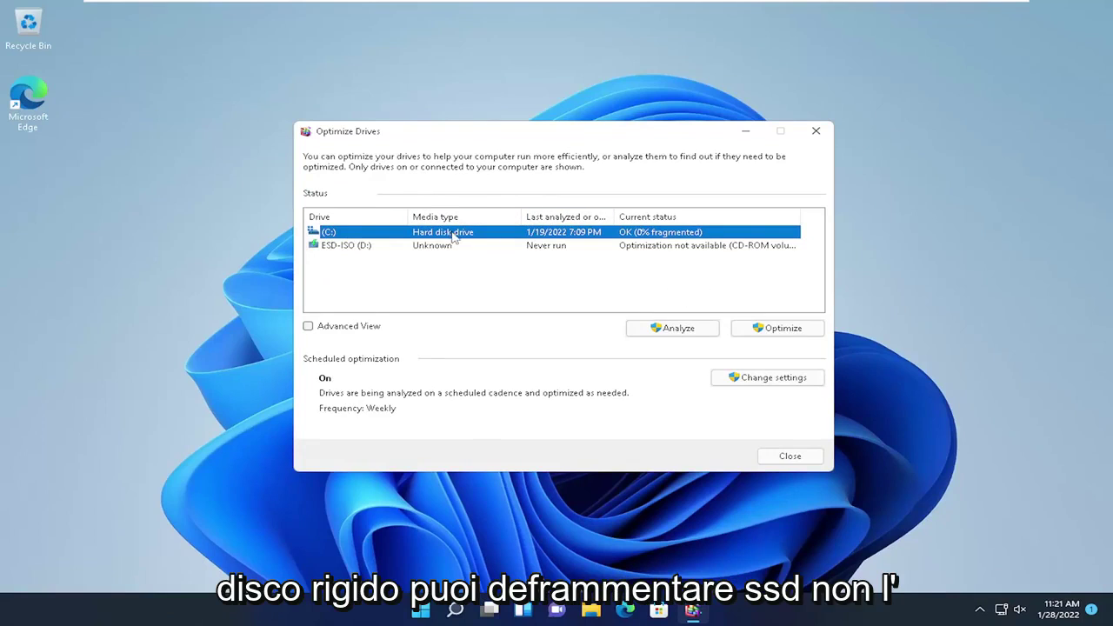
left_click(434, 247)
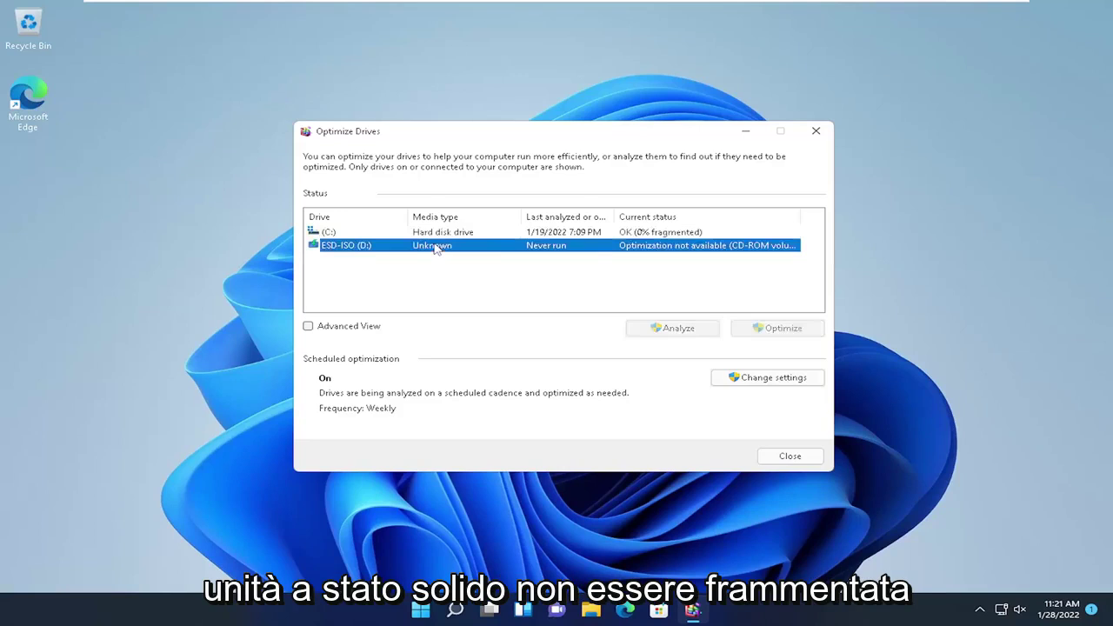
left_click(386, 233)
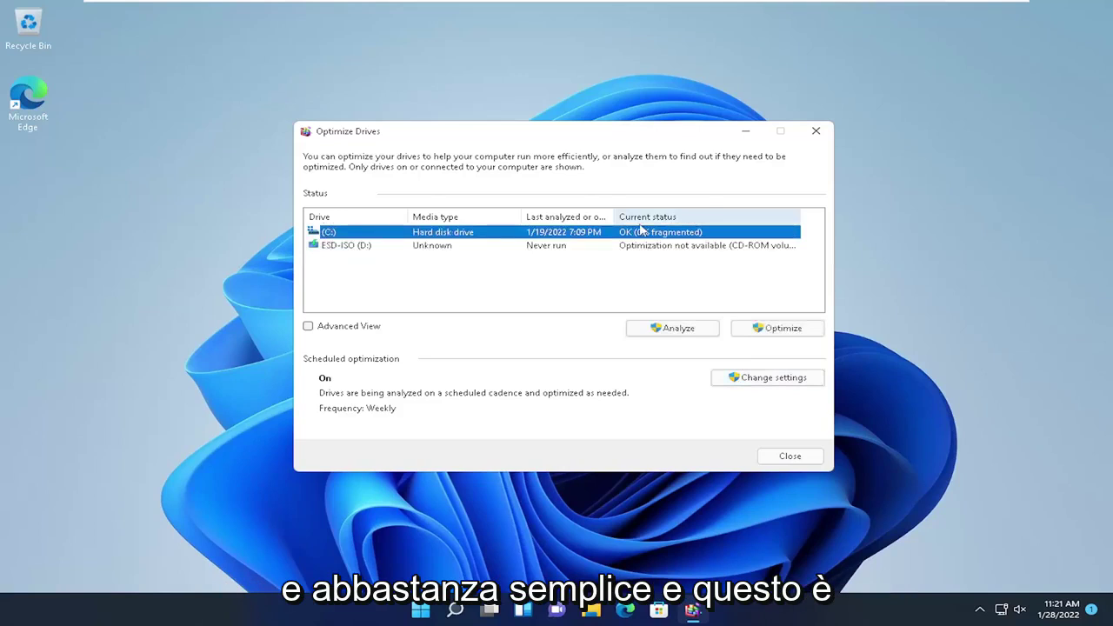
left_click(815, 131)
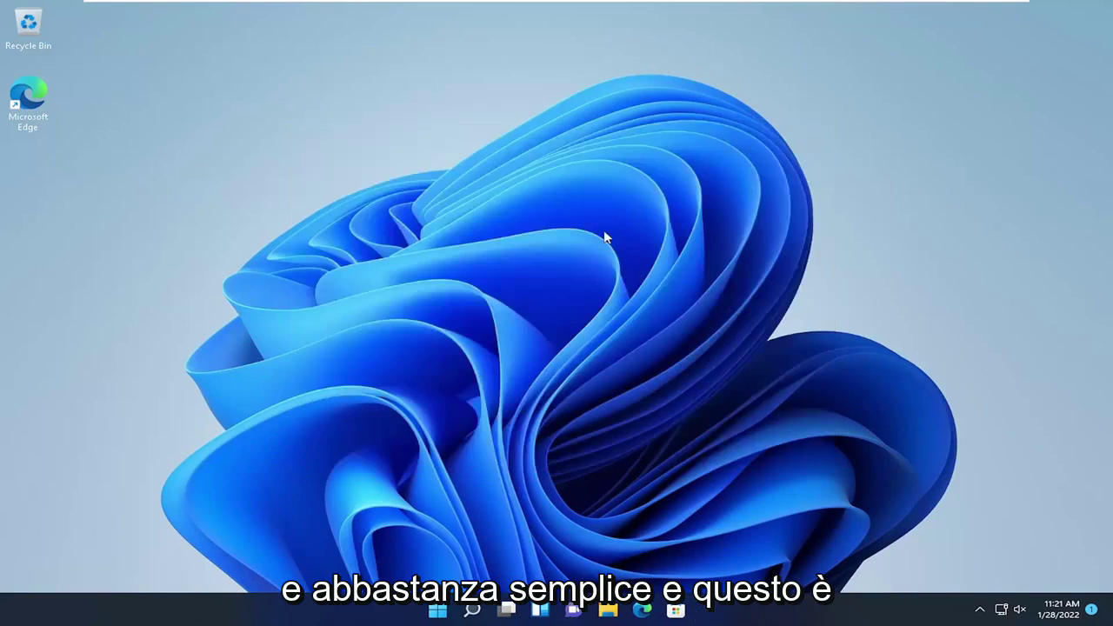